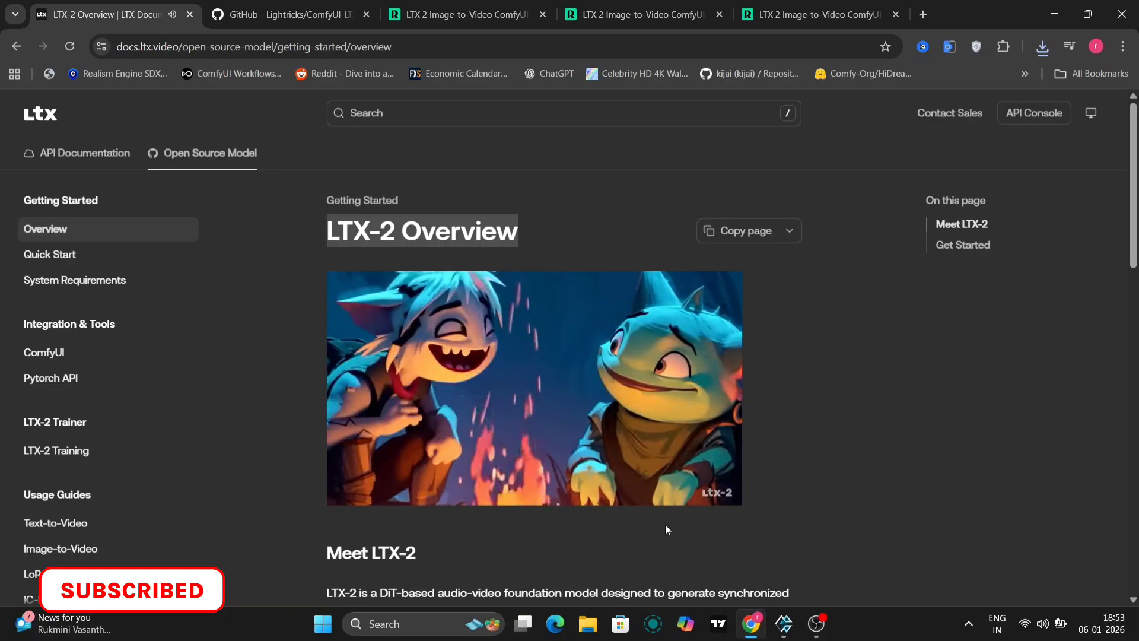
# Unmute the sound, pause the LTX-2 intro video, and scroll down to Meet LTX-2.
pyautogui.press('XF86AudioMute')
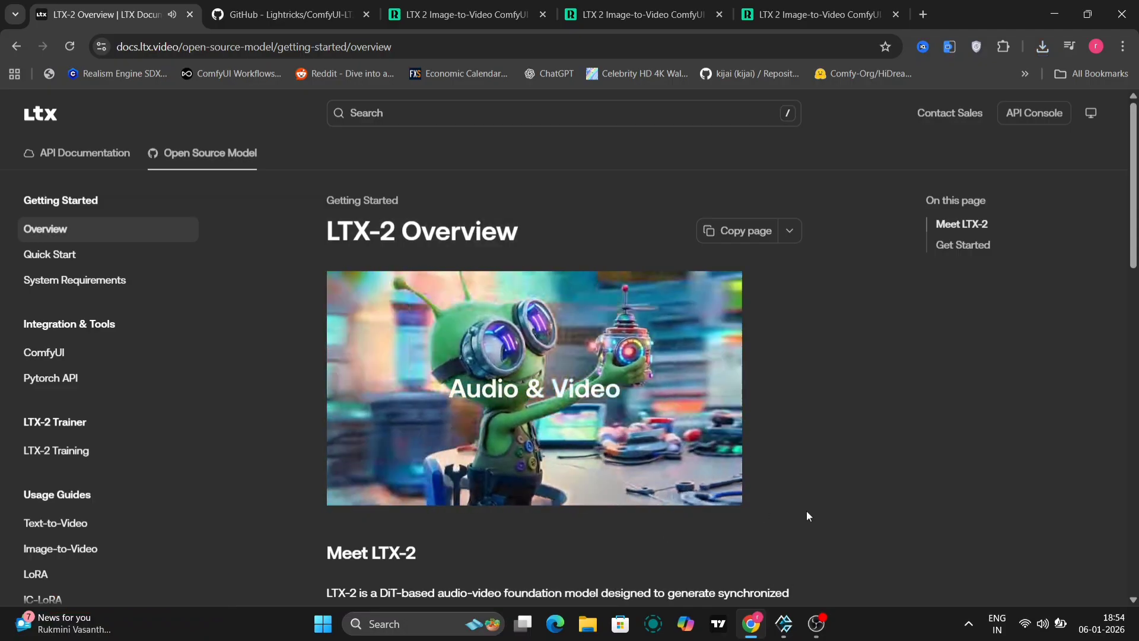
pyautogui.moveTo(341, 463)
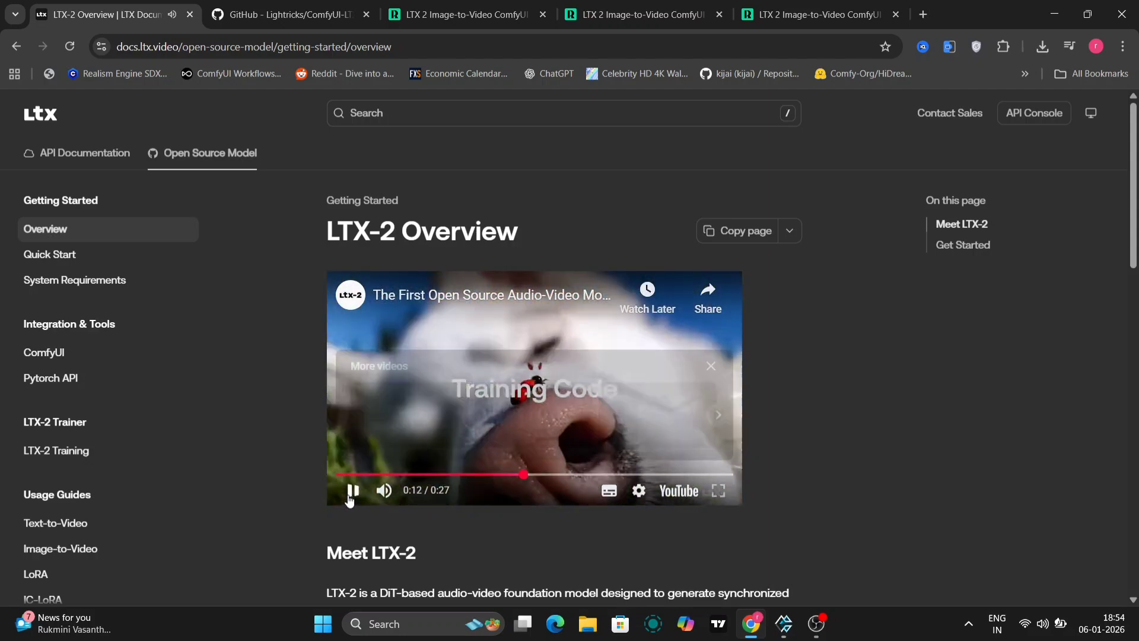
pyautogui.click(353, 491)
pyautogui.scroll(-5, 457, 540)
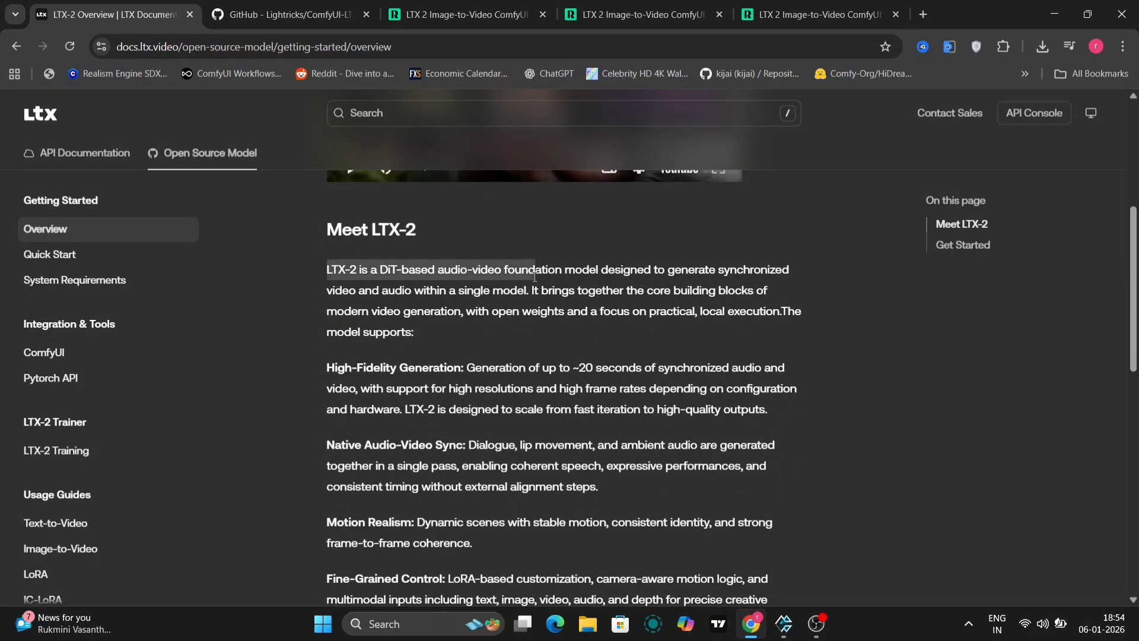
# Highlight the LTX-2 intro, High-Fidelity Generation, Motion Realism and Fine-Grained Control descriptions.
pyautogui.moveTo(535, 276); pyautogui.dragTo(775, 276)
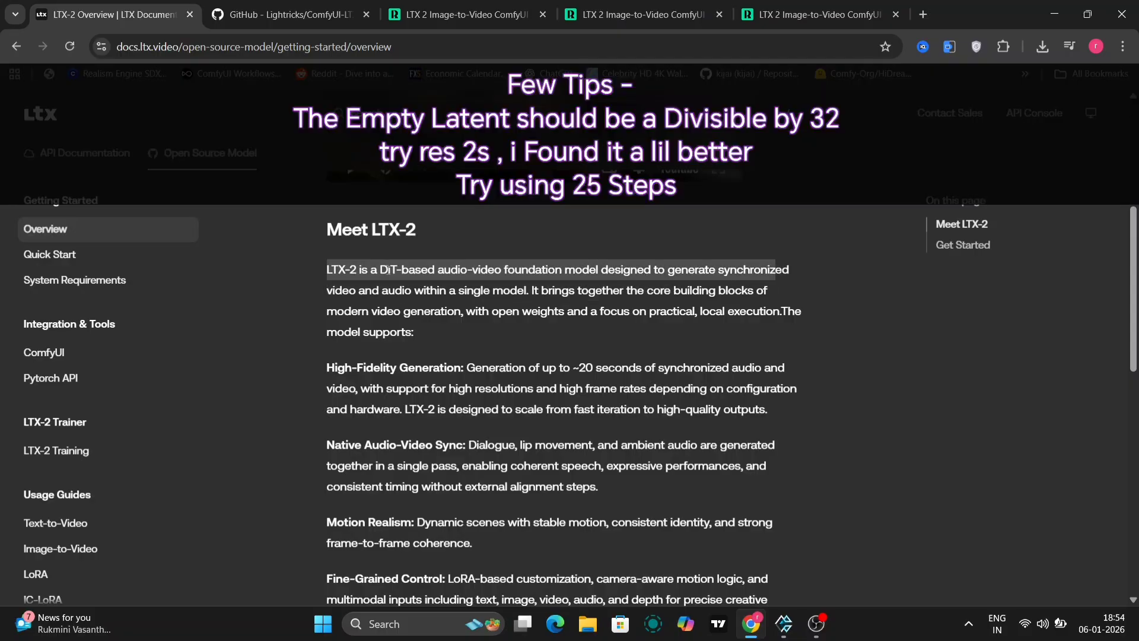
pyautogui.click(462, 367)
pyautogui.moveTo(729, 384); pyautogui.dragTo(775, 387)
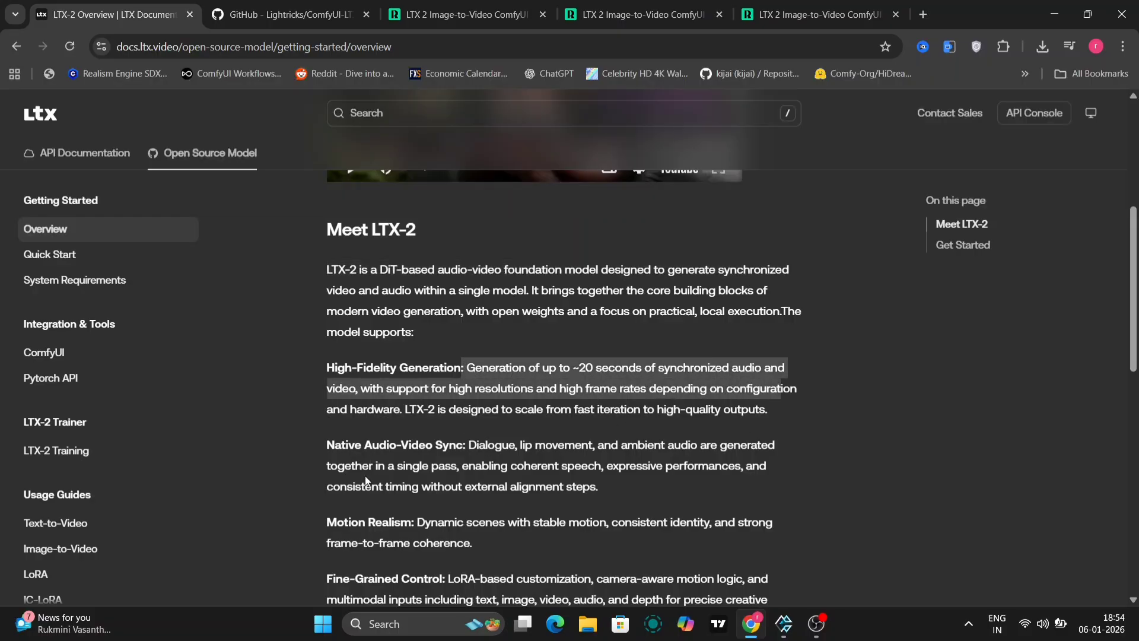
pyautogui.scroll(-1, 473, 461)
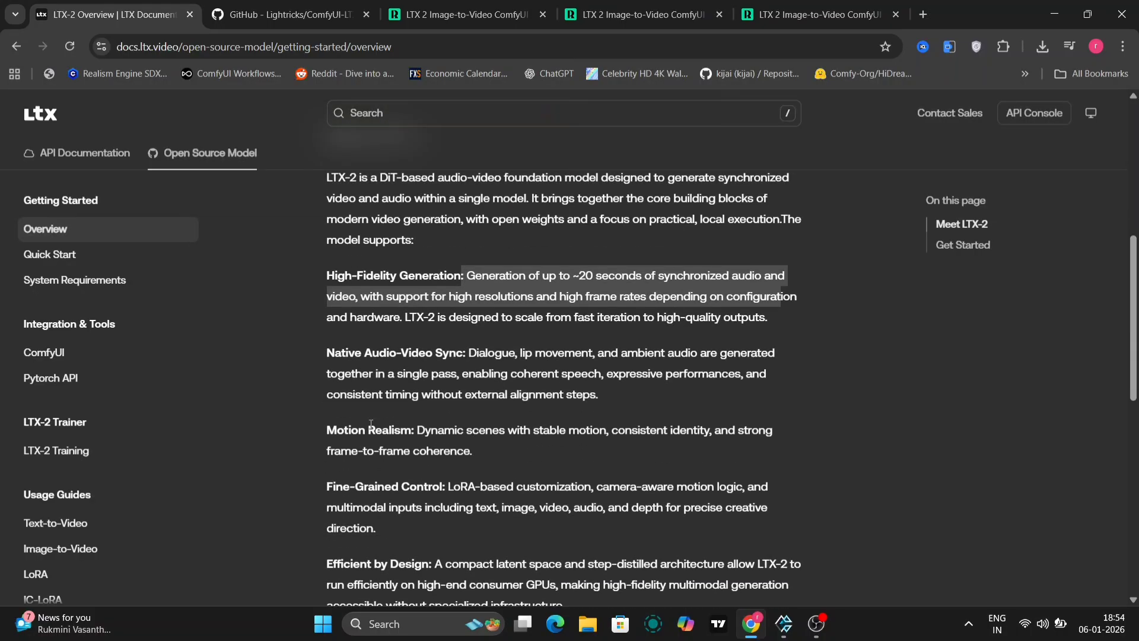
pyautogui.click(324, 428)
pyautogui.moveTo(324, 428); pyautogui.dragTo(594, 450)
pyautogui.moveTo(321, 479); pyautogui.dragTo(438, 540)
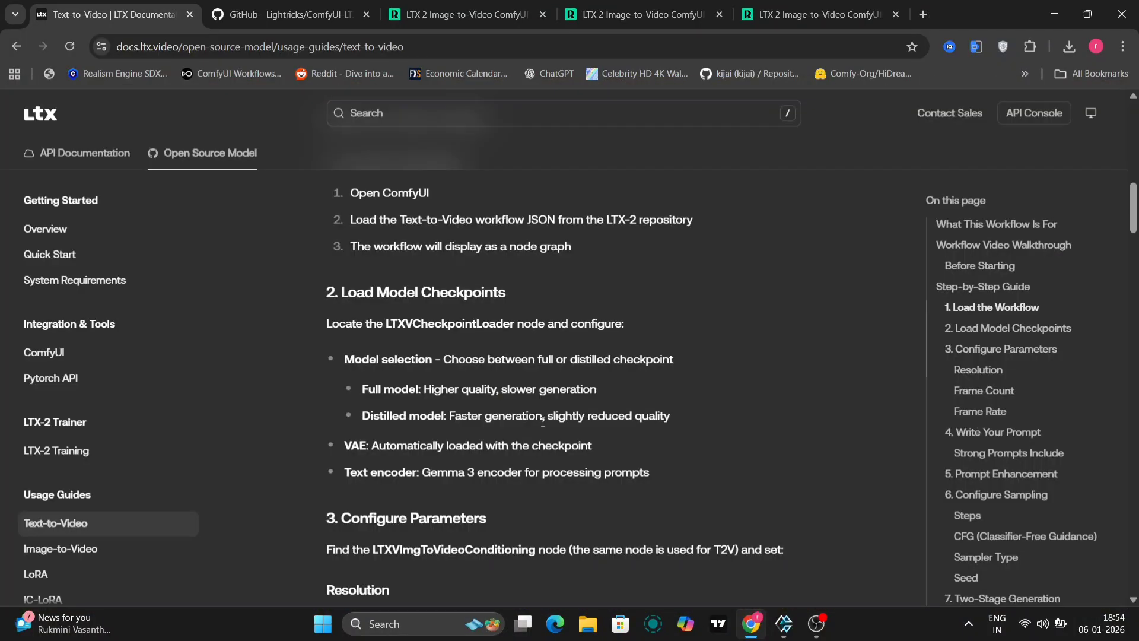
# Scroll the Text-to-Video guide to Resolution and Frame Count and clear the maximum-frames highlight.
pyautogui.scroll(-4, 447, 466)
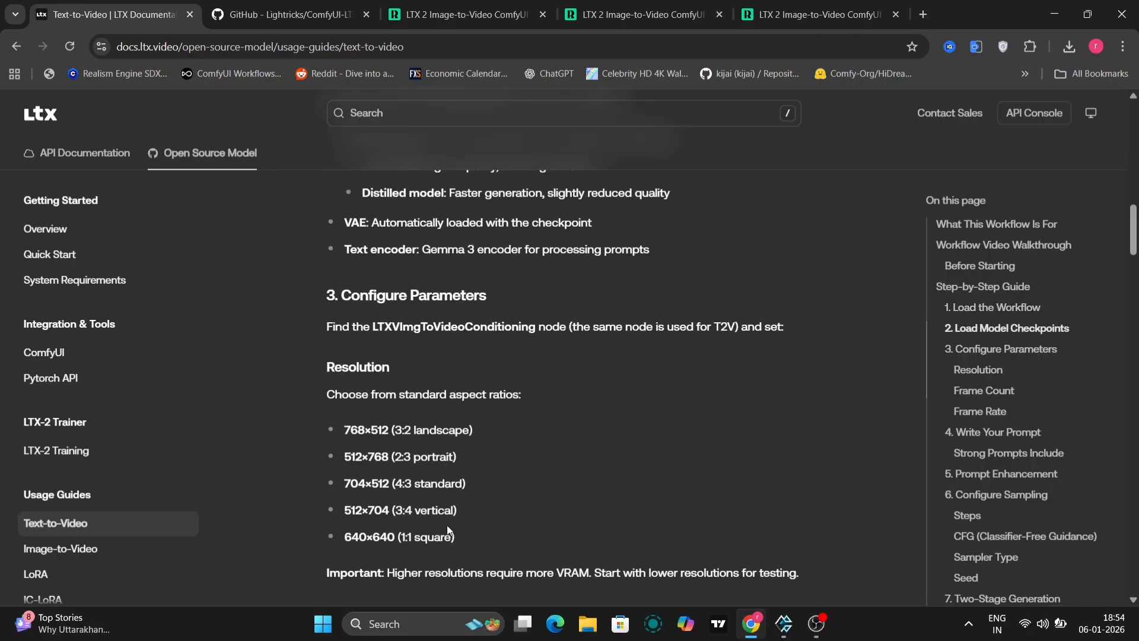
pyautogui.scroll(-3, 452, 535)
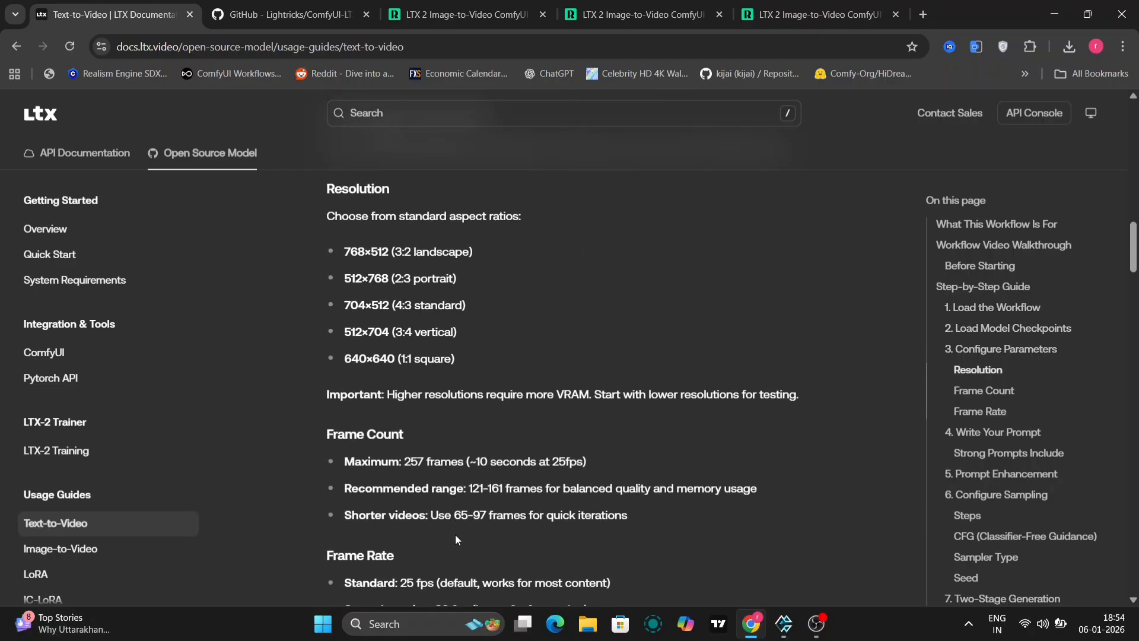
pyautogui.scroll(-1, 455, 538)
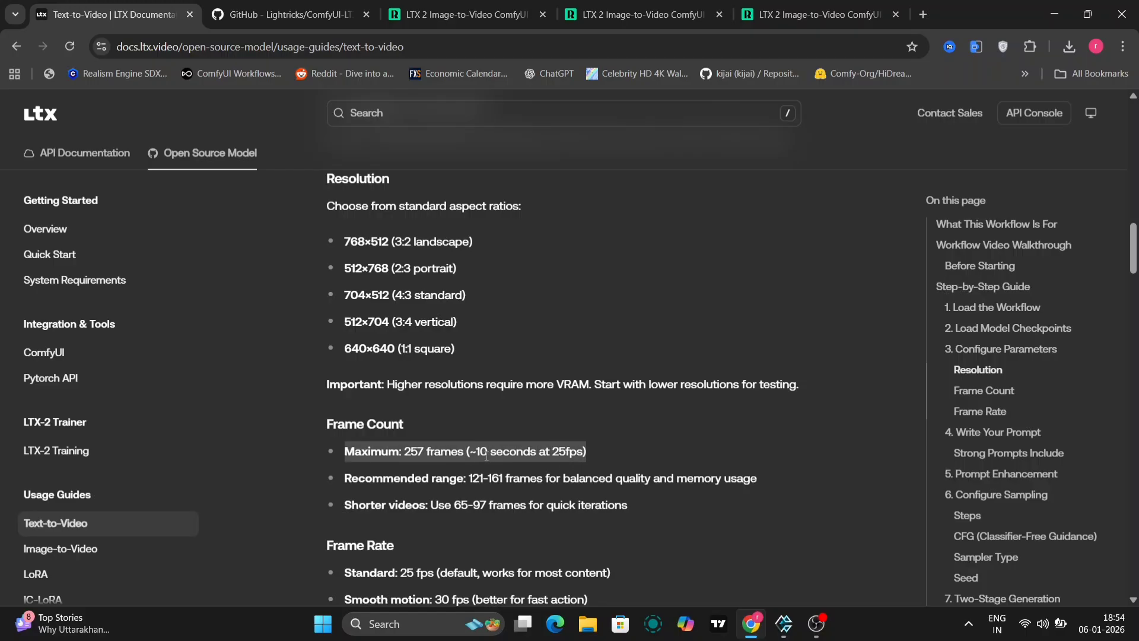
pyautogui.click(487, 455)
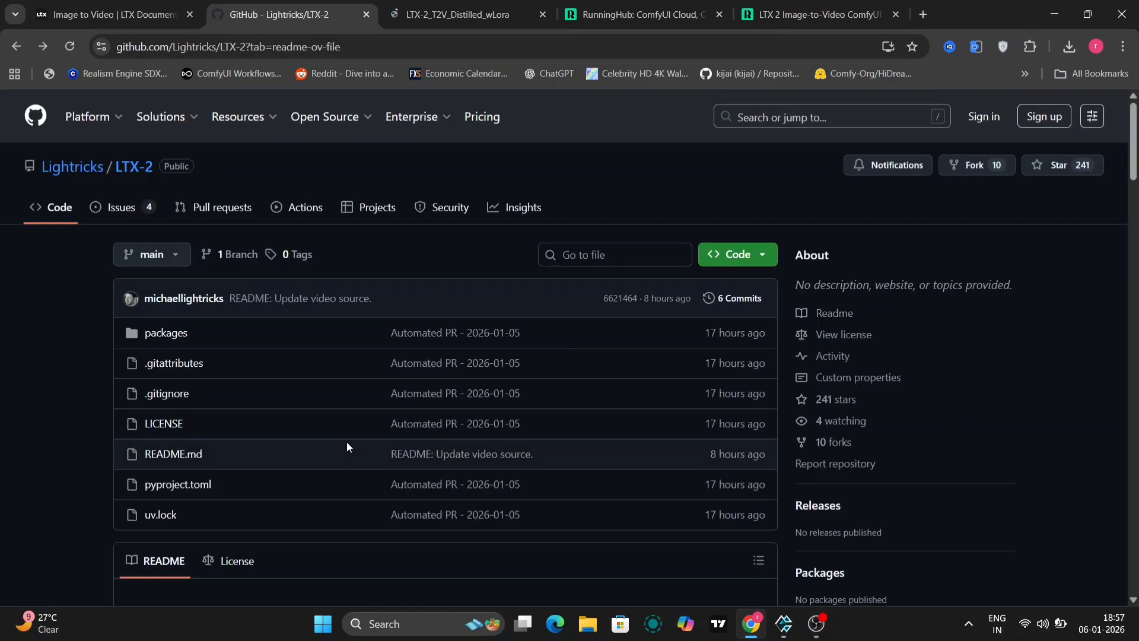
# Scroll the LTX-2 README through the checkpoints, upscalers, Gemma 3 encoder and LoRAs.
pyautogui.scroll(-6, 347, 445)
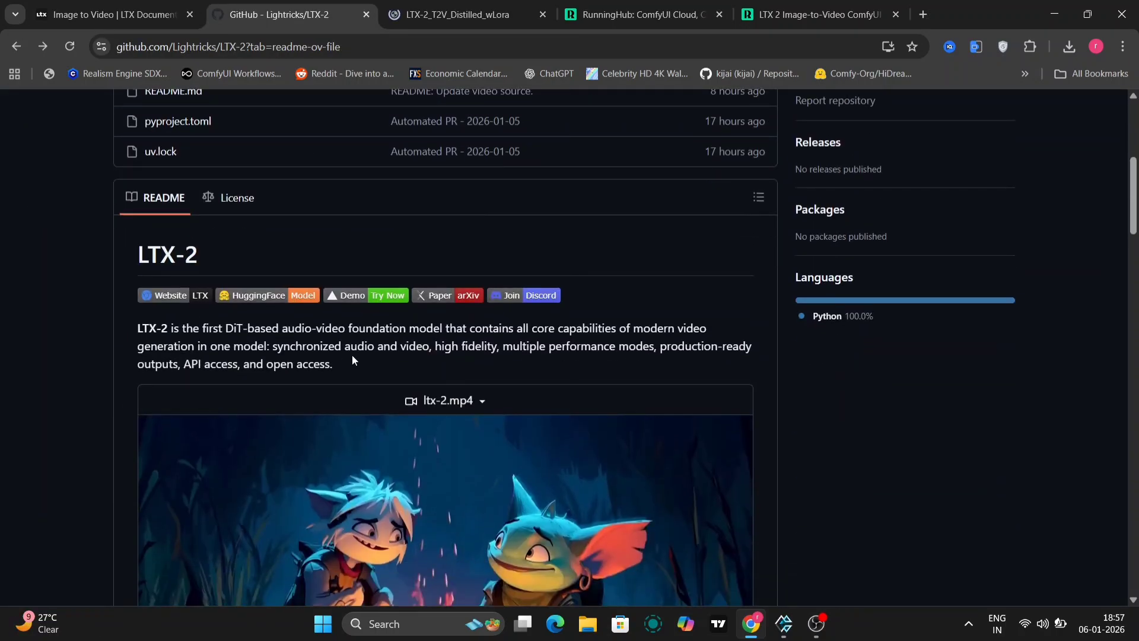
pyautogui.scroll(-8, 352, 358)
pyautogui.scroll(-4, 352, 359)
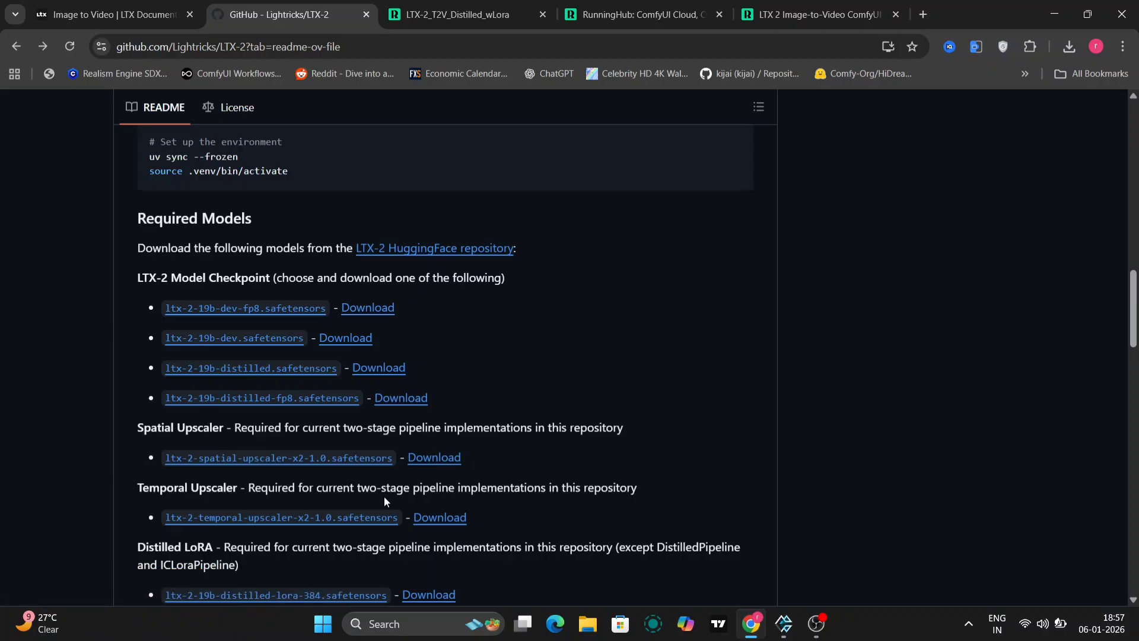
pyautogui.scroll(-6, 390, 500)
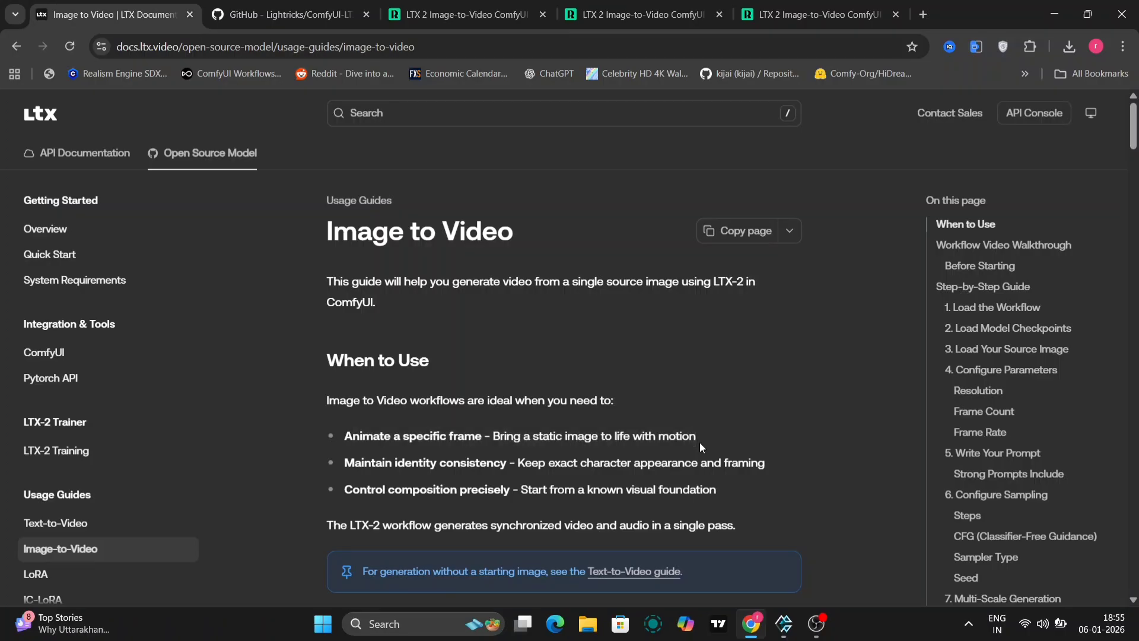
# Scroll the Image-to-Video guide to Configure Parameters and highlight the 48-60 fps and 30 fps advice.
pyautogui.scroll(-8, 700, 445)
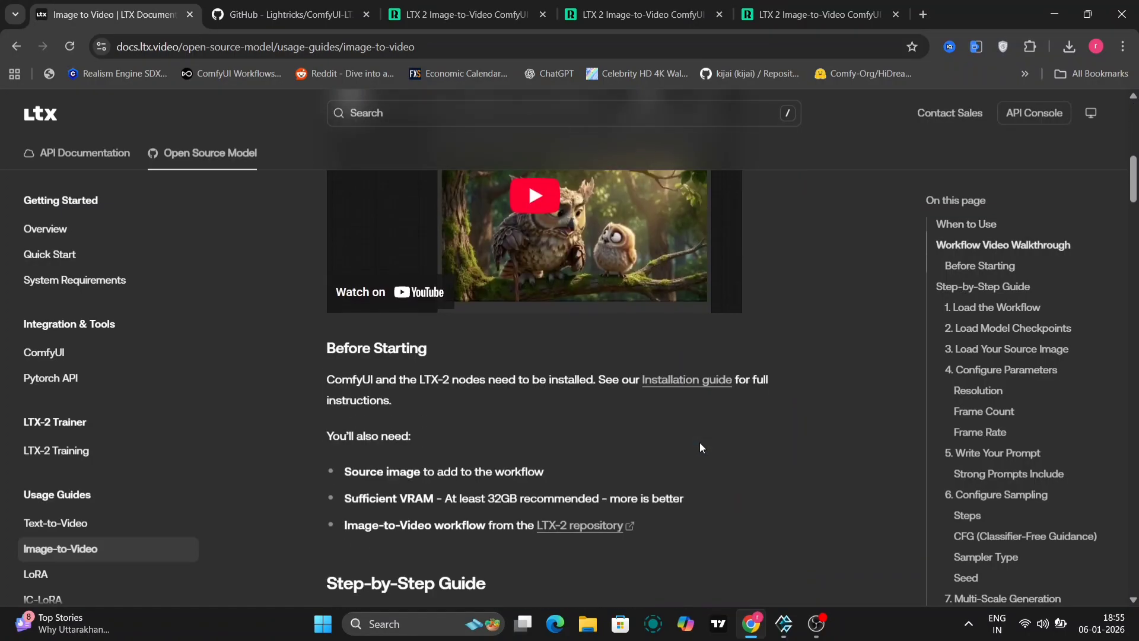
pyautogui.scroll(-3, 700, 447)
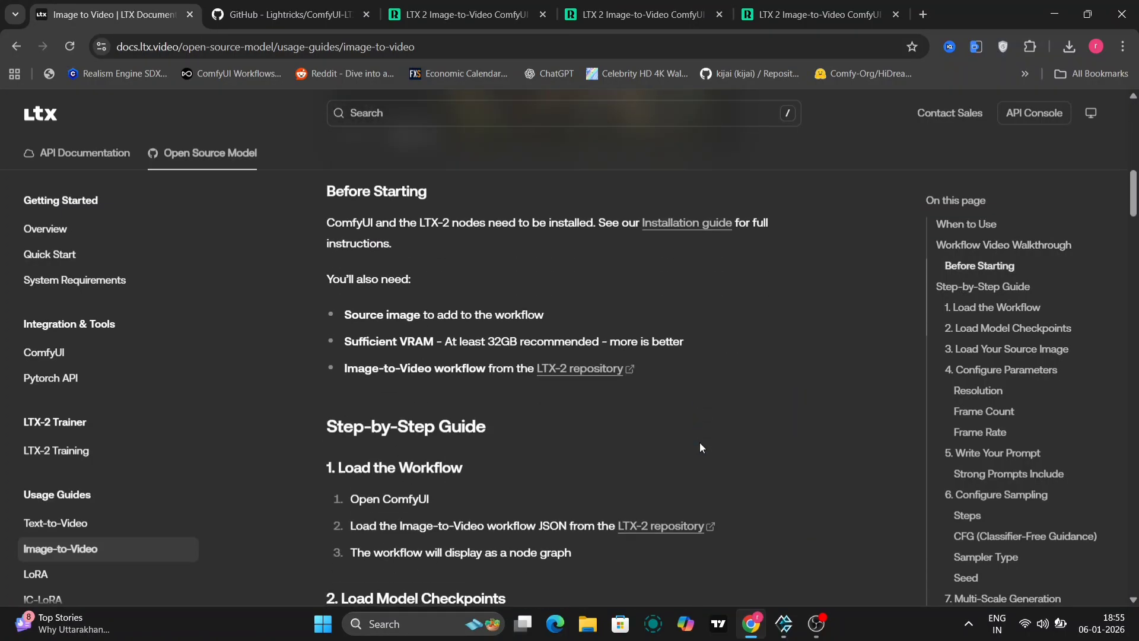
pyautogui.scroll(-4, 625, 444)
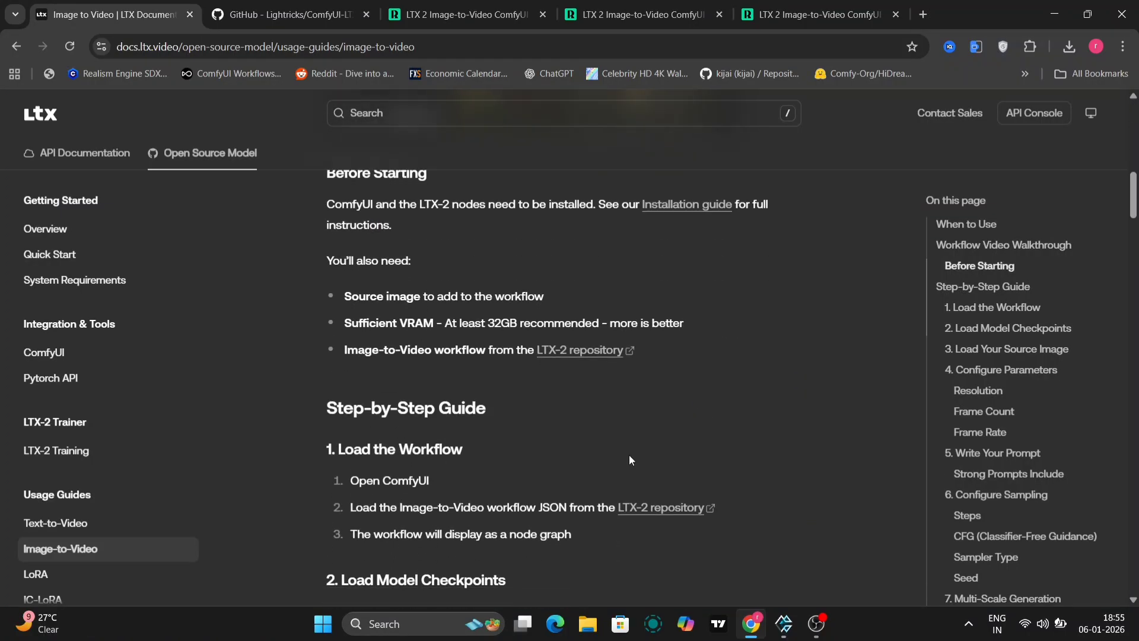
pyautogui.scroll(-4, 629, 459)
pyautogui.scroll(-6, 630, 460)
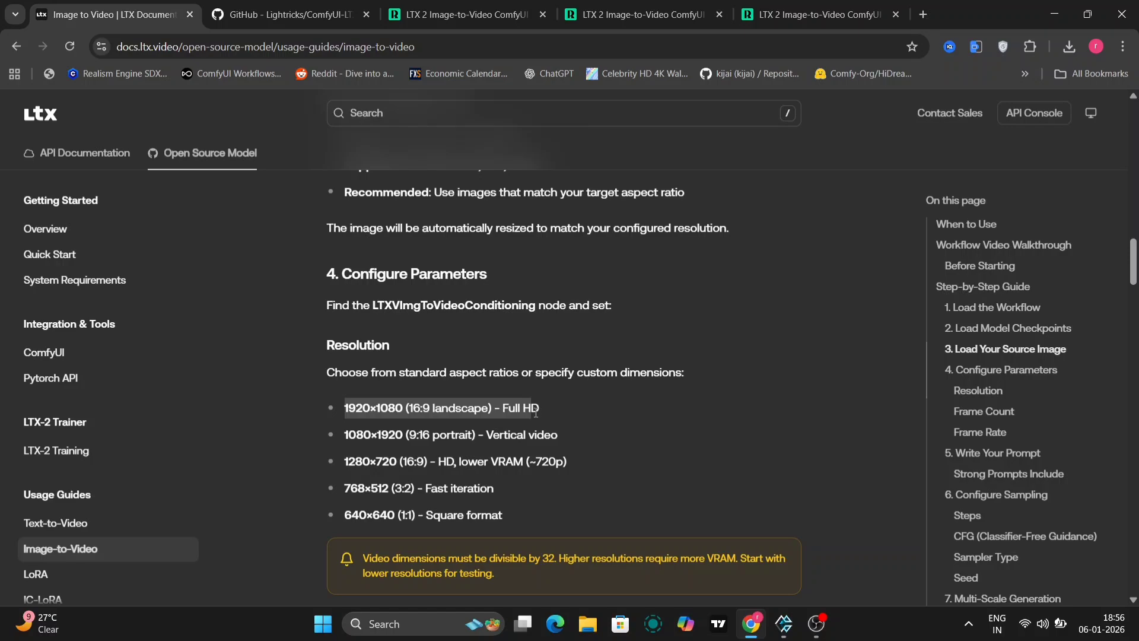
pyautogui.scroll(-5, 536, 412)
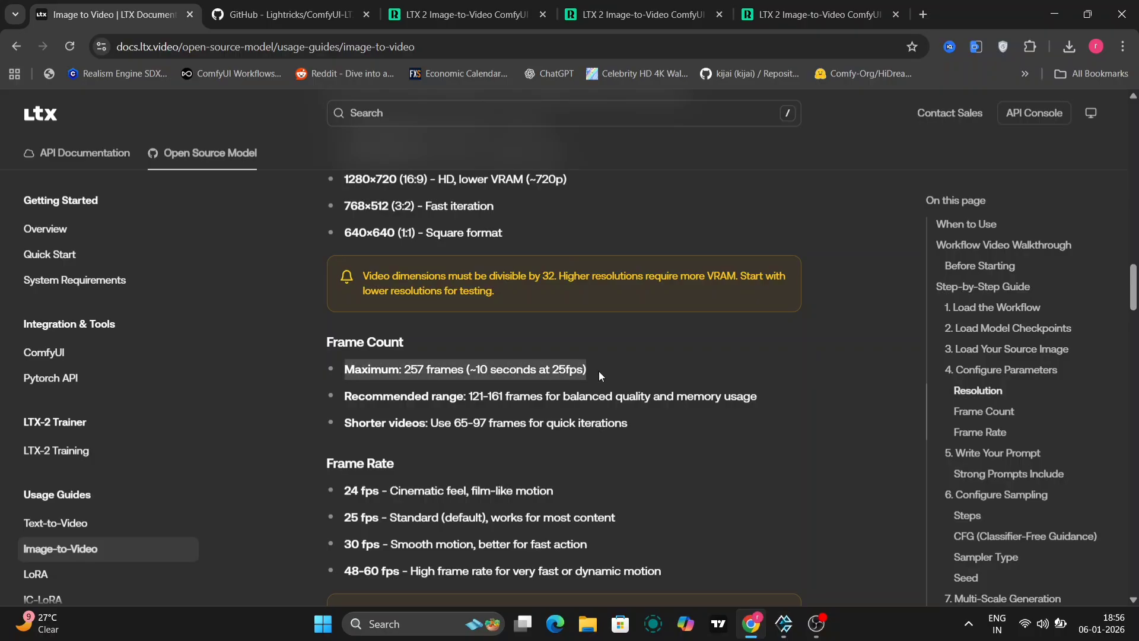
pyautogui.scroll(-1, 400, 488)
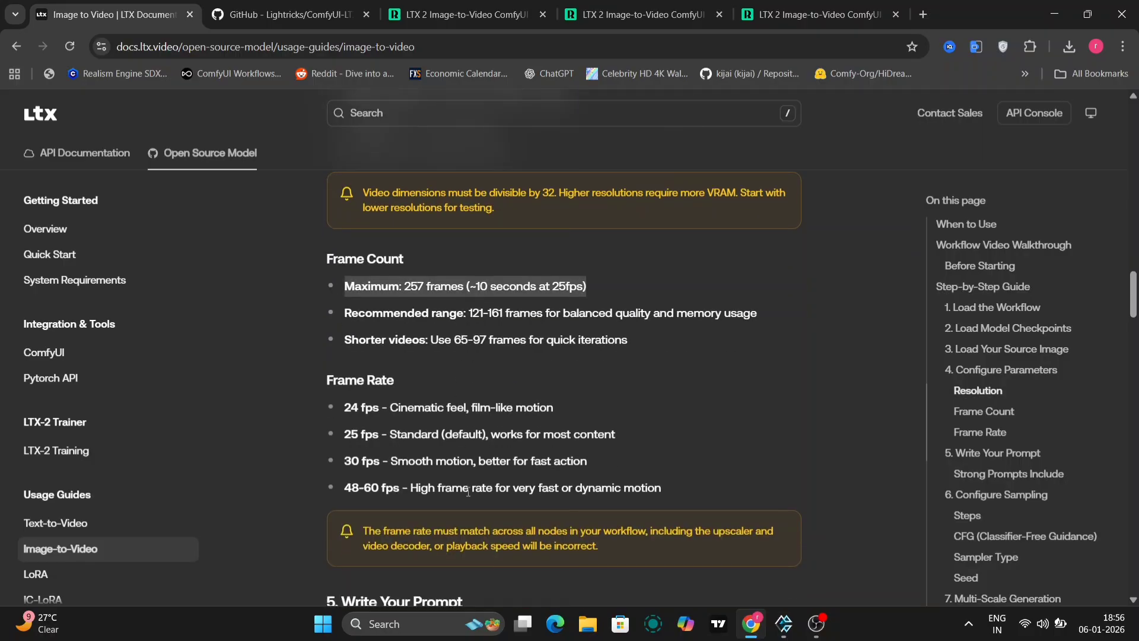
pyautogui.moveTo(352, 488); pyautogui.dragTo(707, 502)
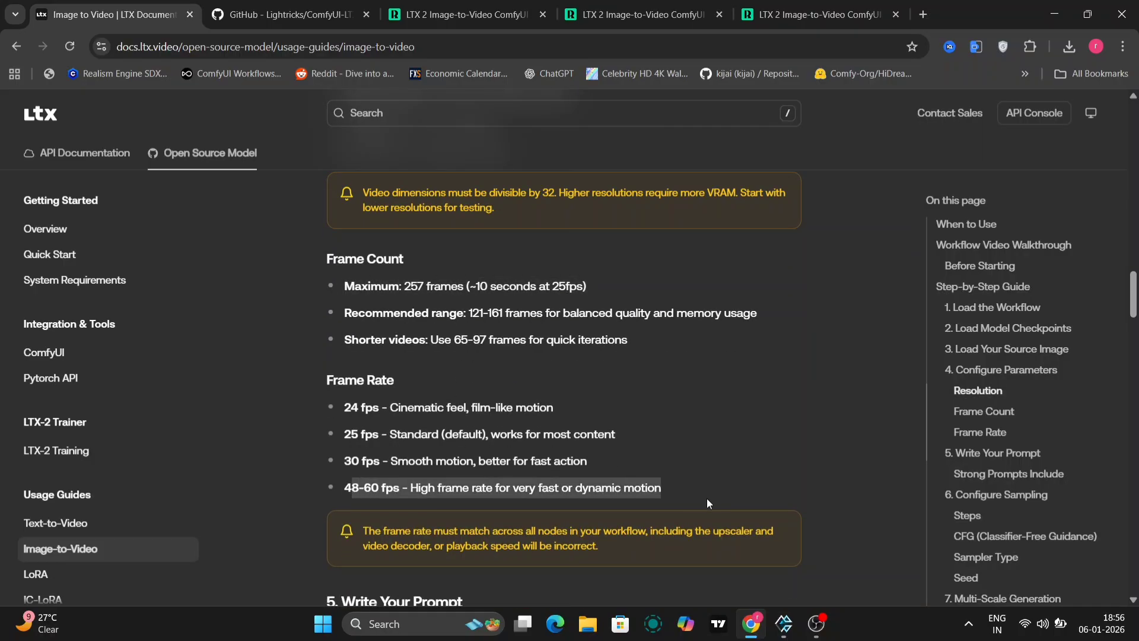
pyautogui.moveTo(350, 462); pyautogui.dragTo(530, 455)
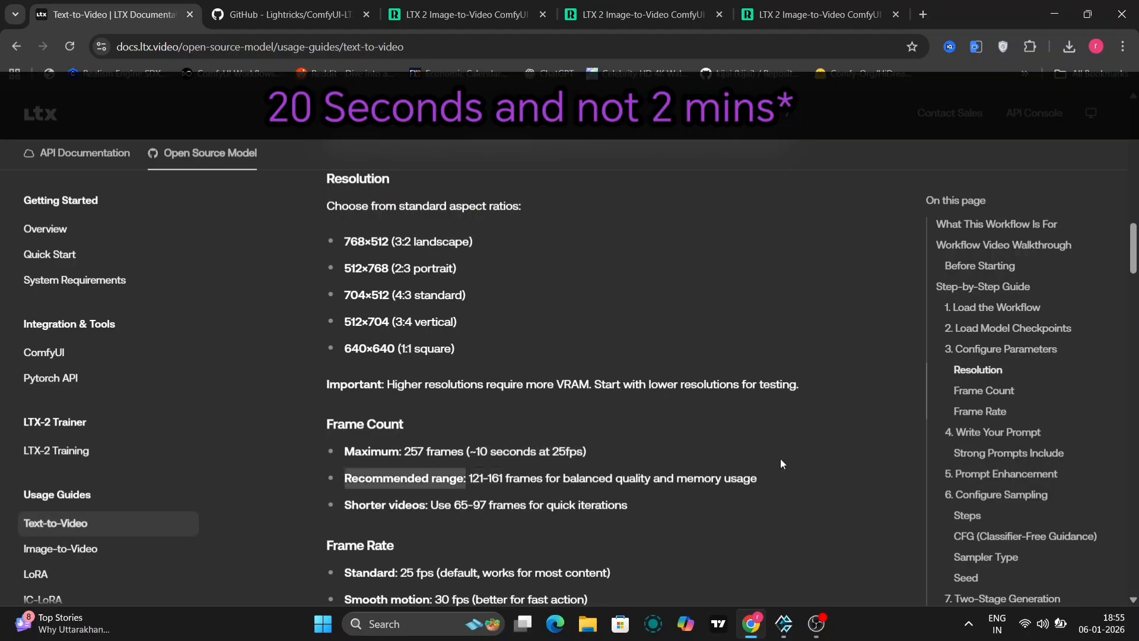
# Highlight the 121-161 frames recommended range, then clear the highlight.
pyautogui.moveTo(468, 479); pyautogui.dragTo(761, 486)
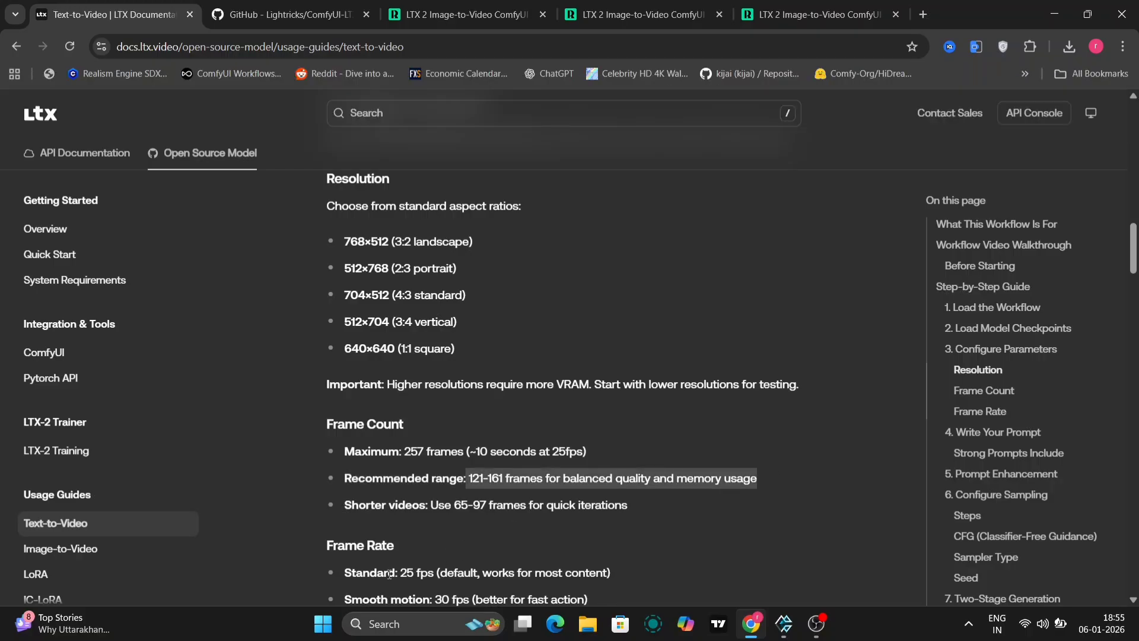
pyautogui.scroll(-2, 389, 574)
pyautogui.click(345, 475)
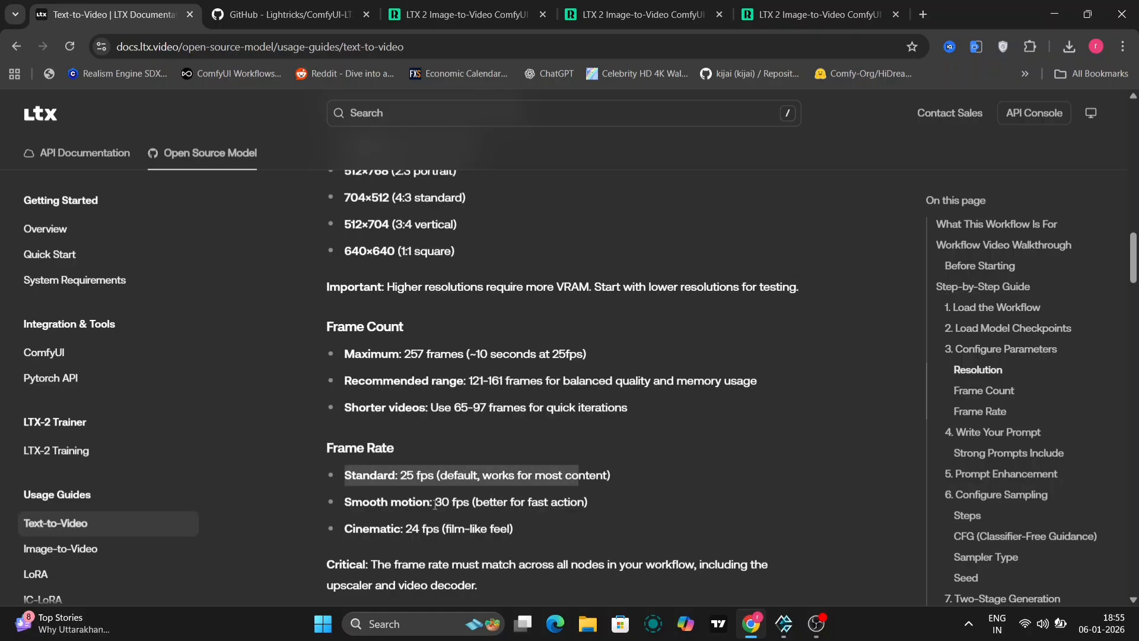
# Scroll past Strong Prompts Include to Prompt Enhancement and Configure Sampling.
pyautogui.scroll(-3, 473, 505)
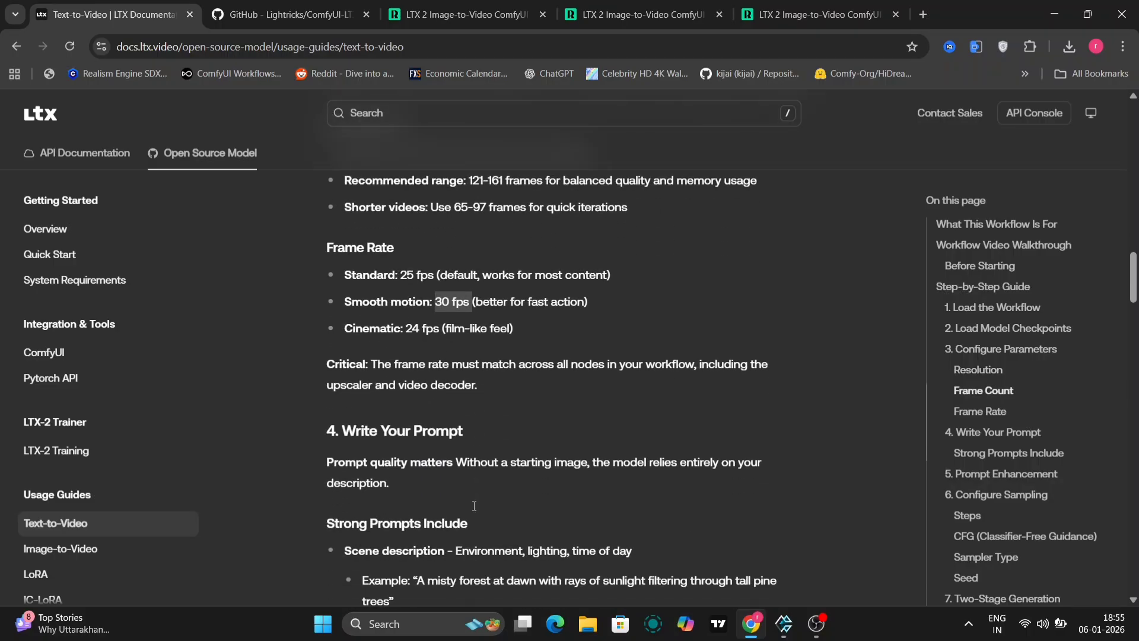
pyautogui.scroll(-3, 486, 530)
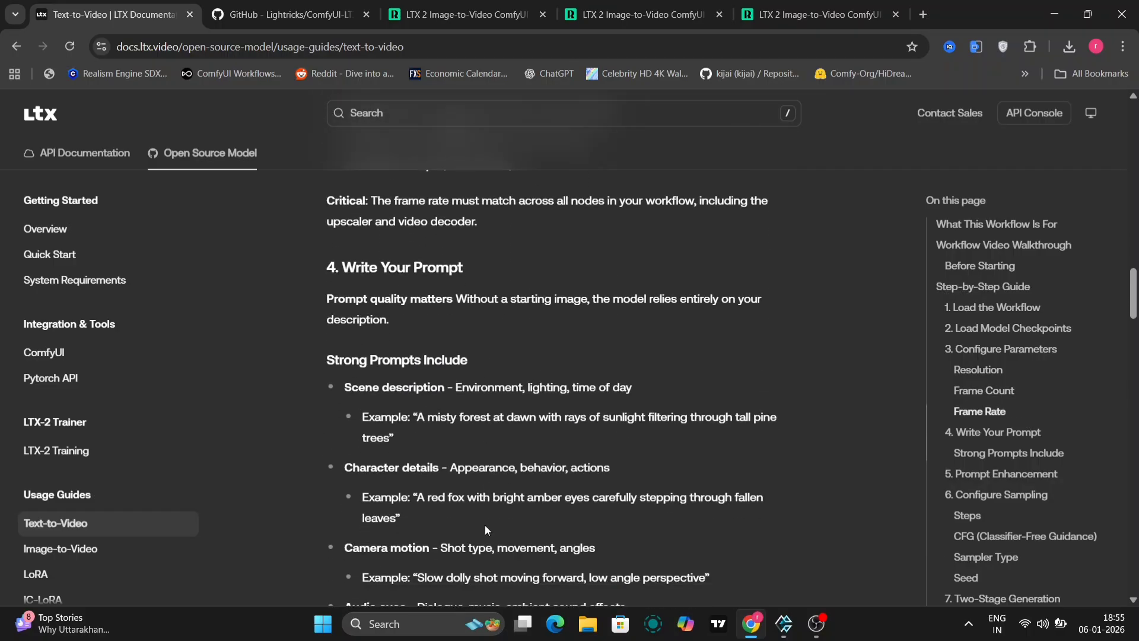
pyautogui.scroll(-2, 593, 448)
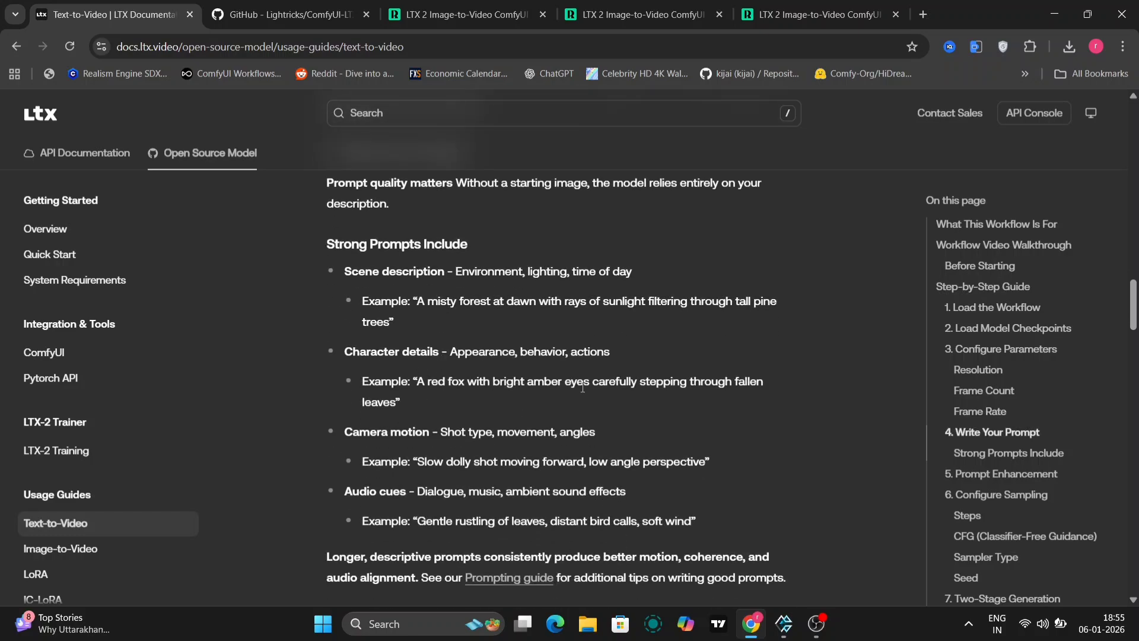
pyautogui.scroll(-5, 417, 505)
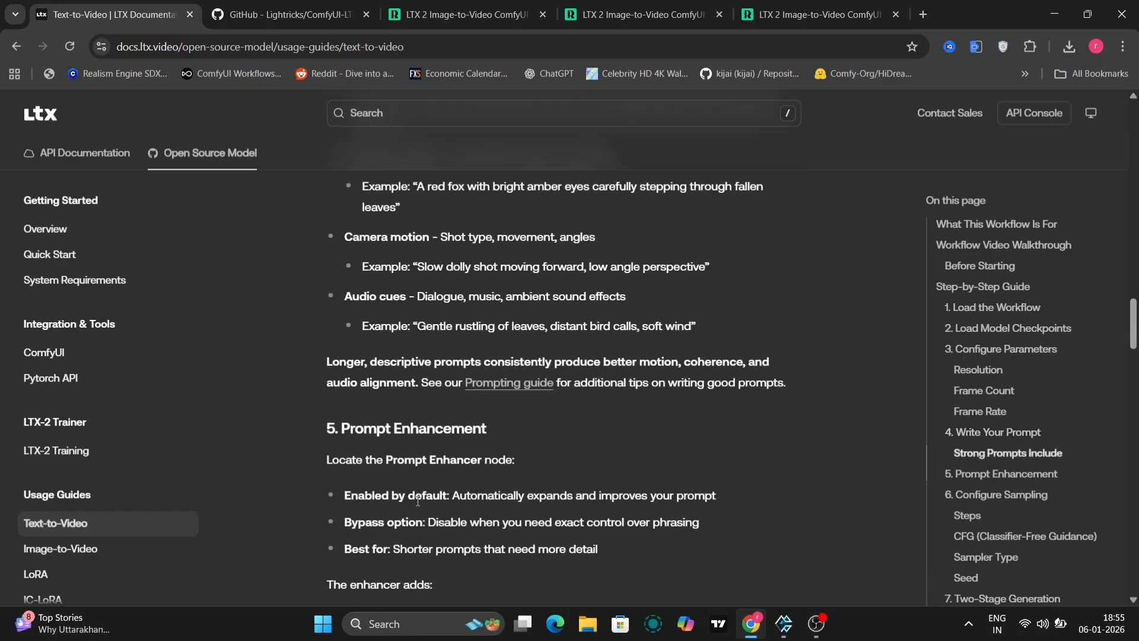
pyautogui.scroll(-1, 417, 505)
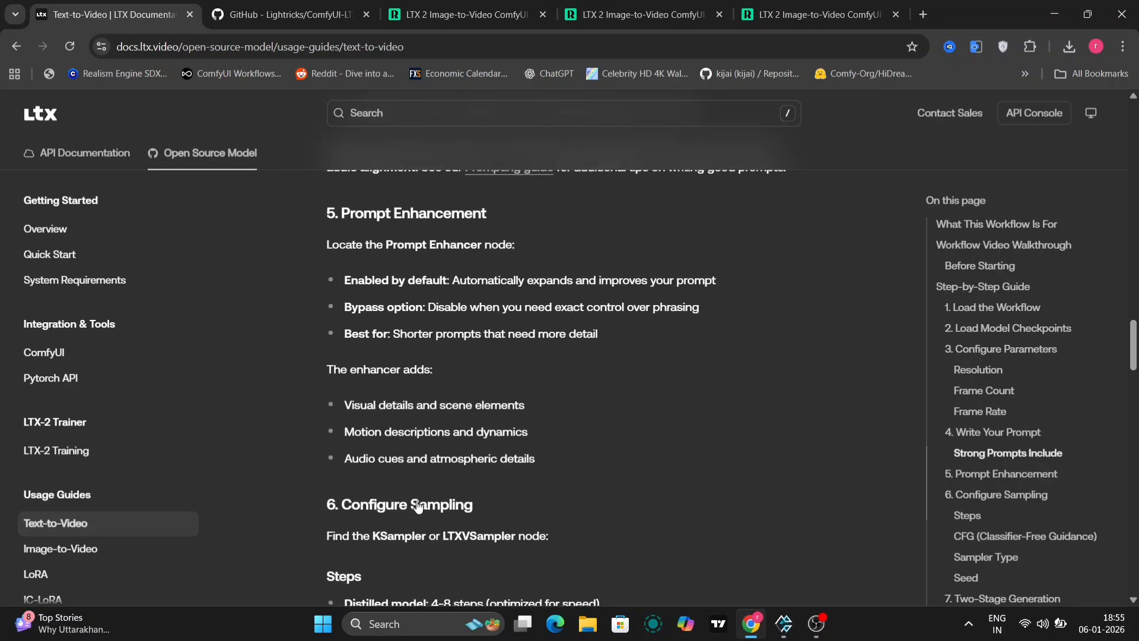
pyautogui.scroll(-2, 417, 505)
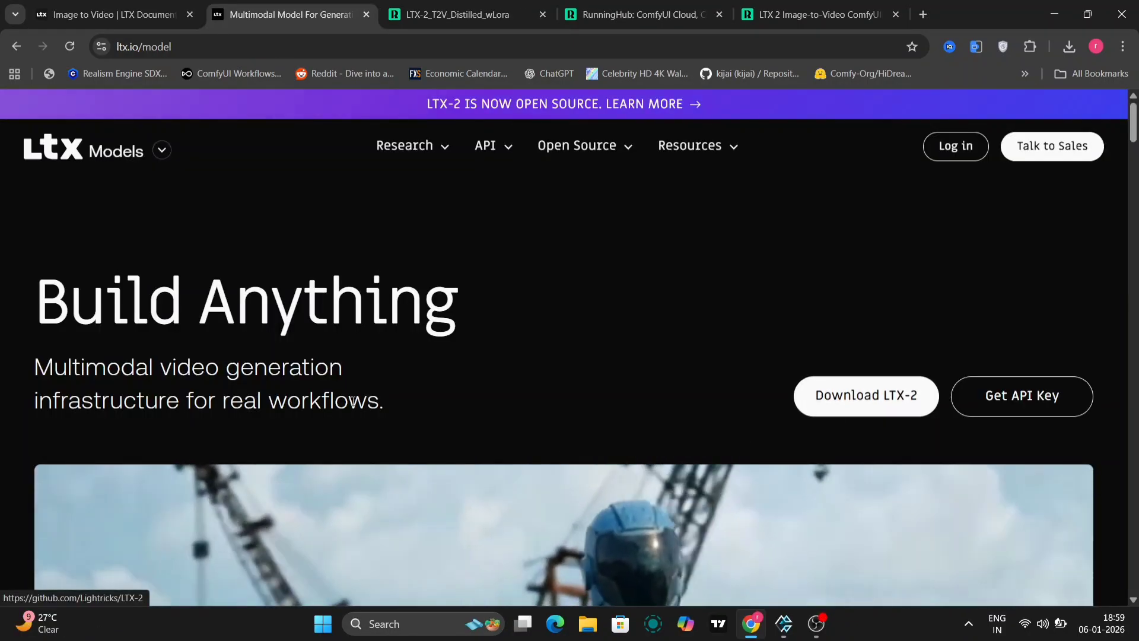
# Preview the 20 sec Clip, 50 FPS, Native 4K and Audio & Video feature cards.
pyautogui.scroll(-10, 608, 407)
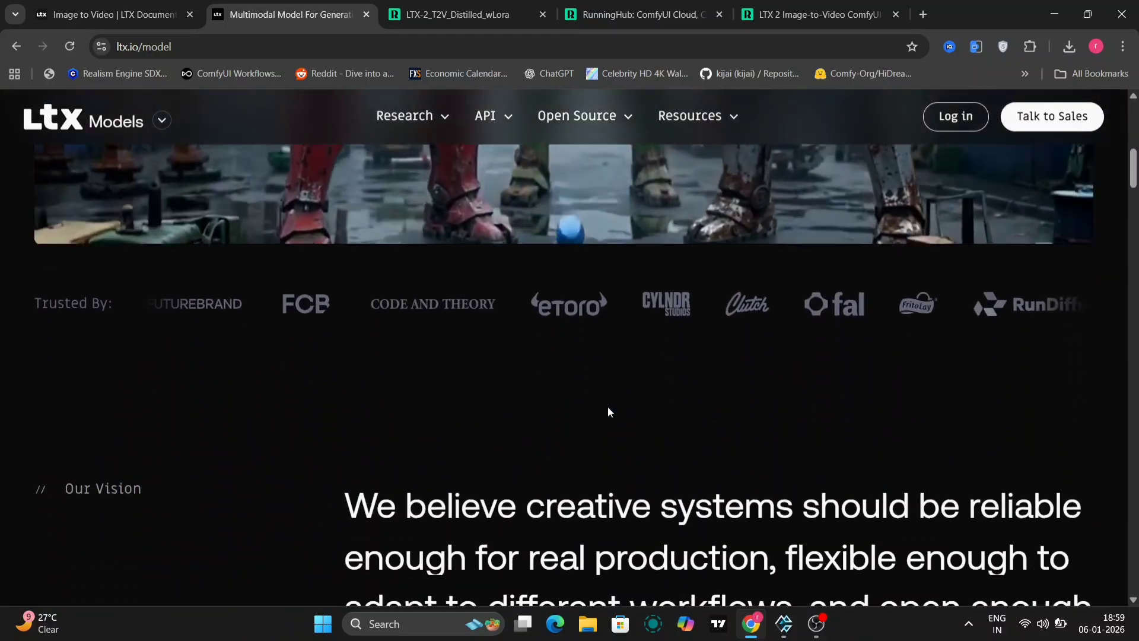
pyautogui.scroll(-10, 608, 406)
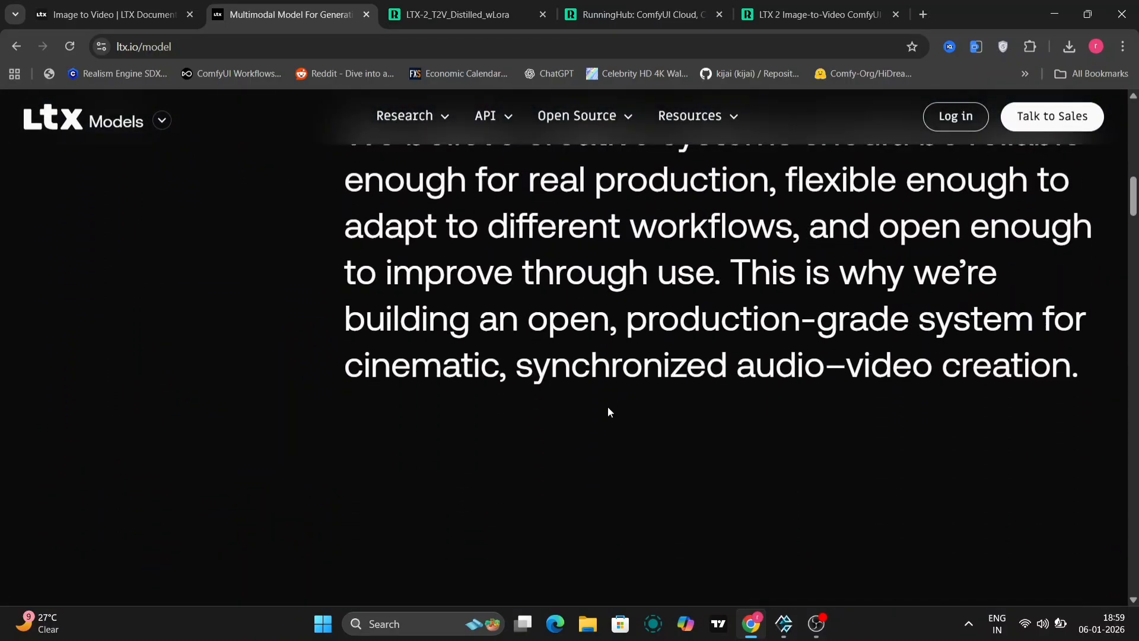
pyautogui.scroll(-8, 607, 407)
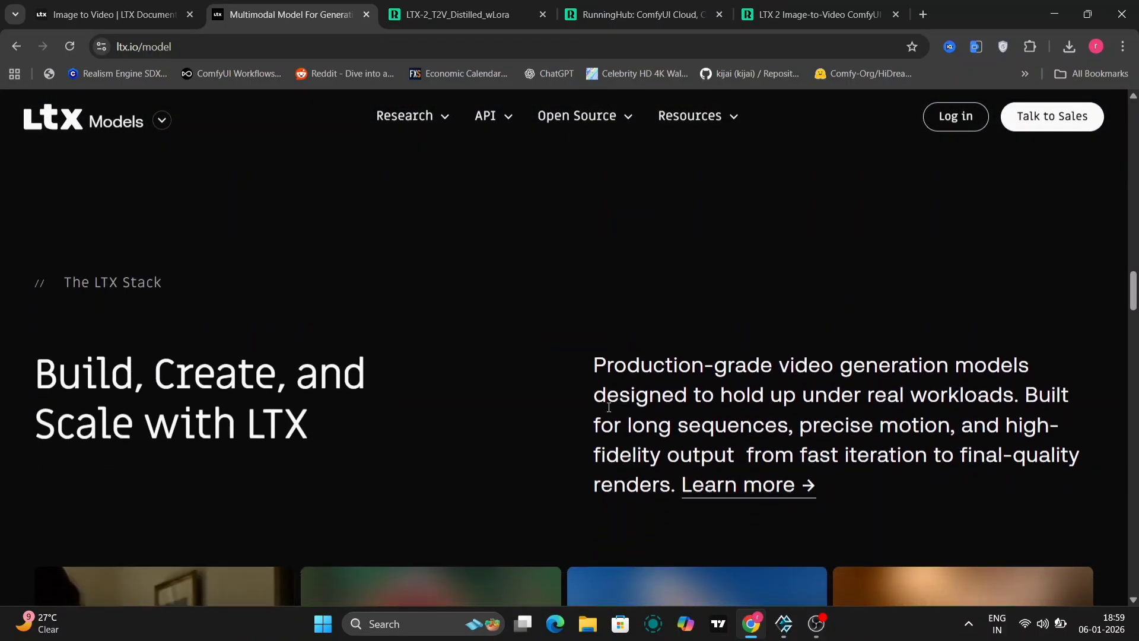
pyautogui.scroll(-4, 727, 467)
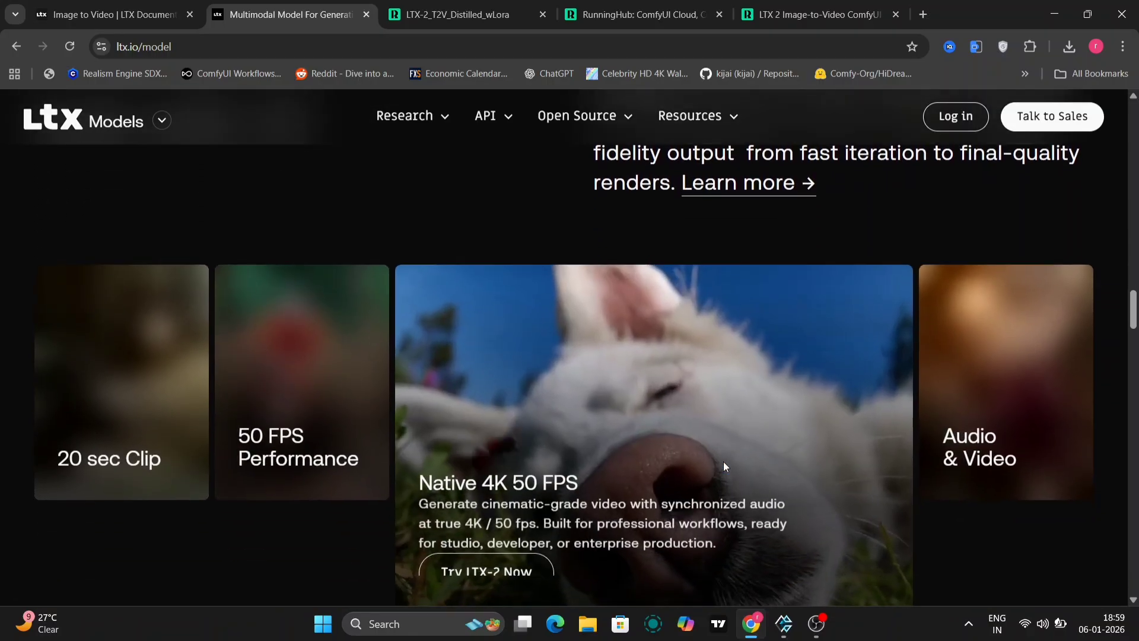
pyautogui.moveTo(154, 430)
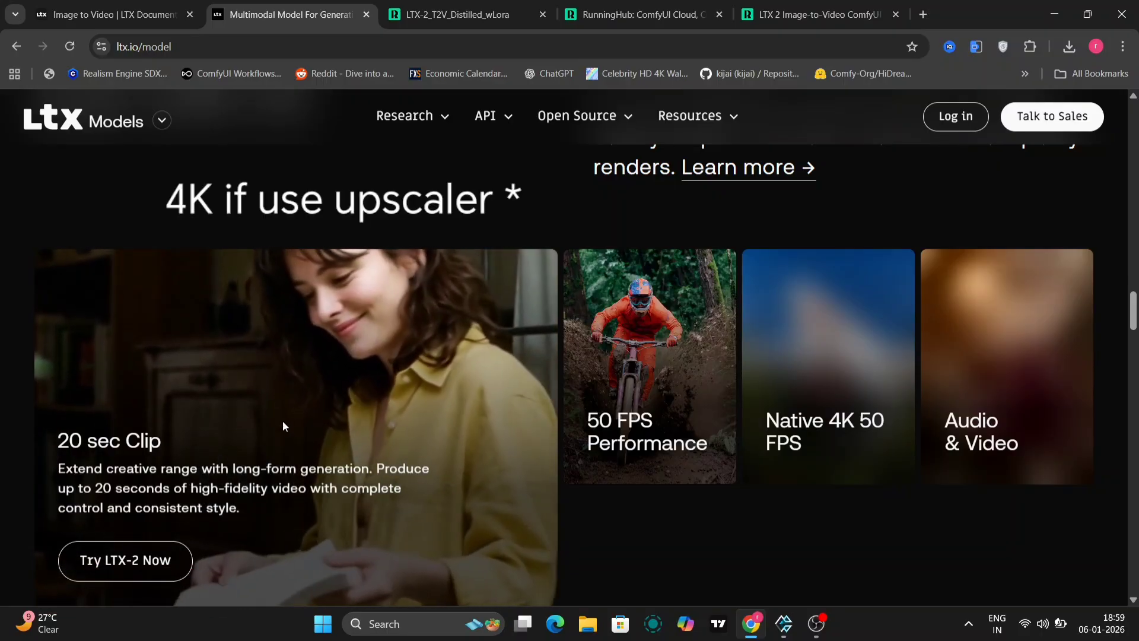
pyautogui.moveTo(688, 381)
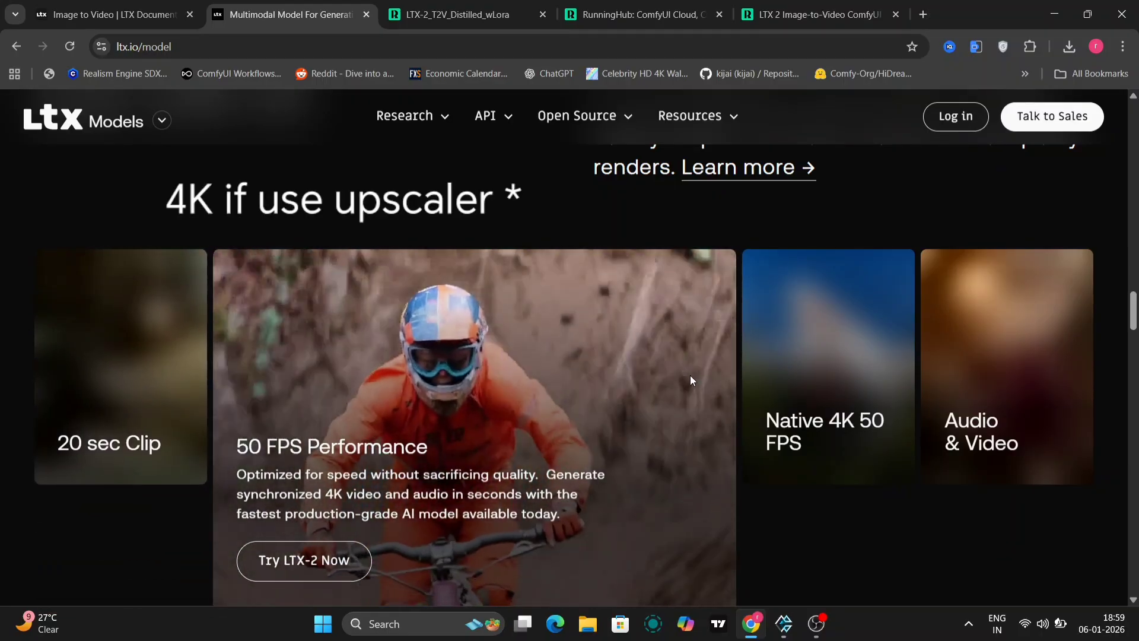
pyautogui.moveTo(846, 422)
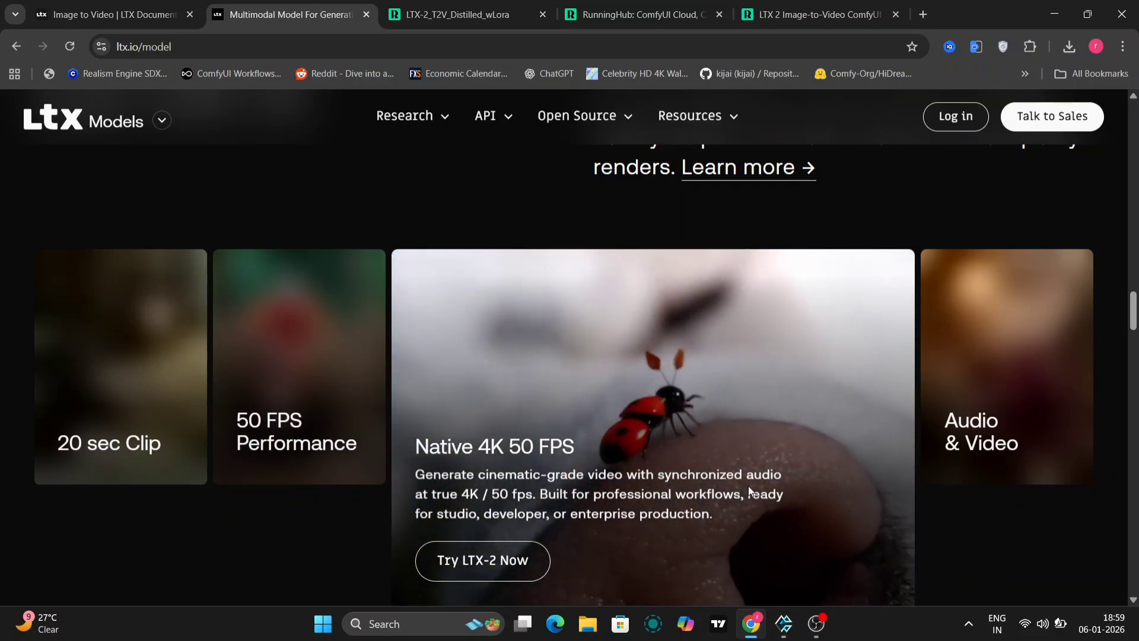
pyautogui.moveTo(967, 441)
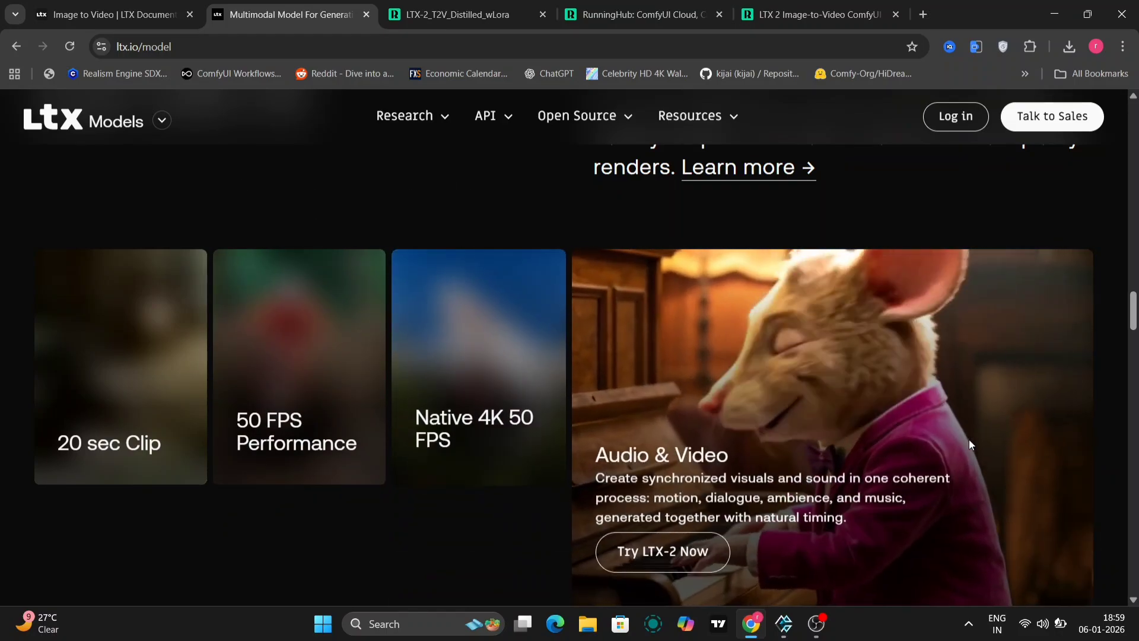
# Scroll down to the Customer Voices testimonials section.
pyautogui.scroll(-10, 969, 442)
pyautogui.scroll(-5, 971, 445)
pyautogui.scroll(-5, 969, 443)
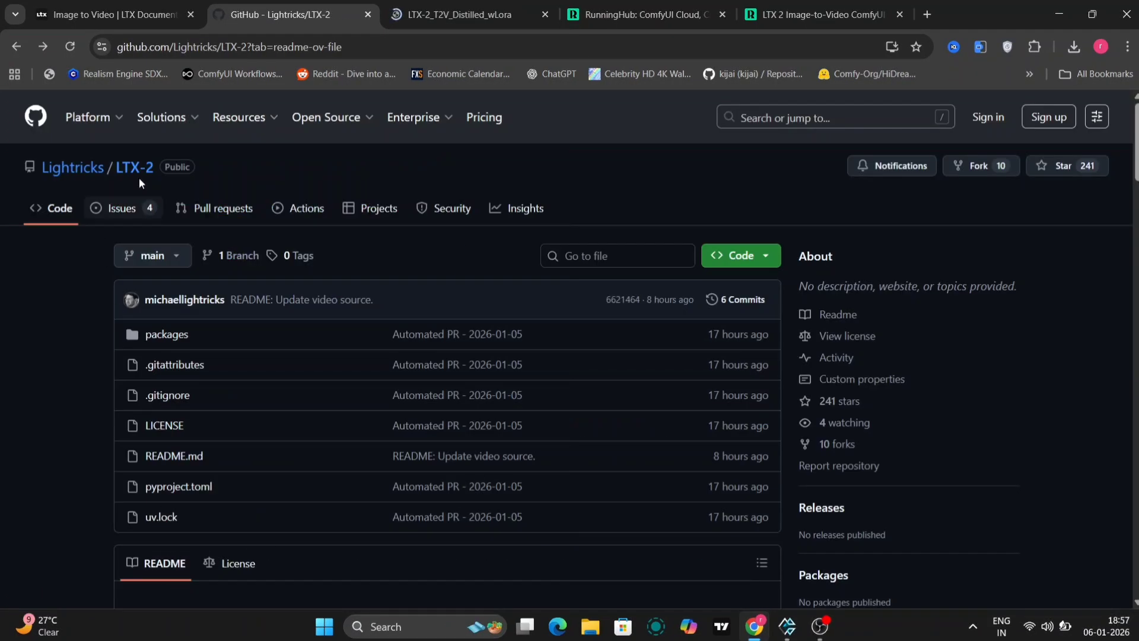
# Scroll the LTX-2 README through Available Pipelines and Prompting, then follow the ComfyUI-LTXVideo link.
pyautogui.scroll(-6, 348, 443)
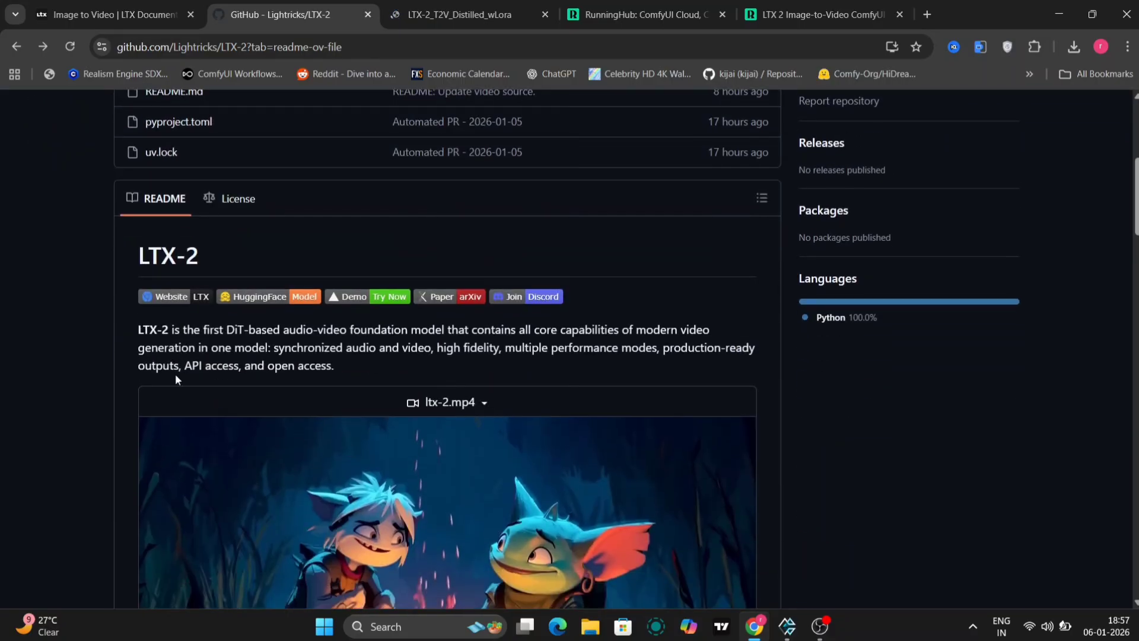
pyautogui.scroll(-10, 355, 361)
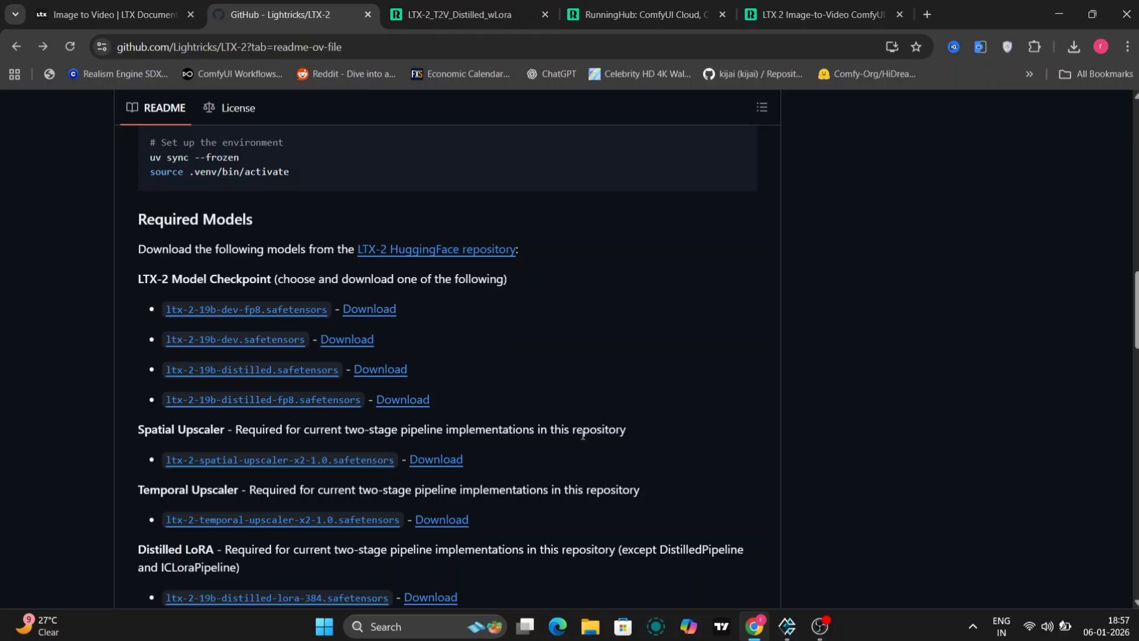
pyautogui.scroll(-6, 435, 504)
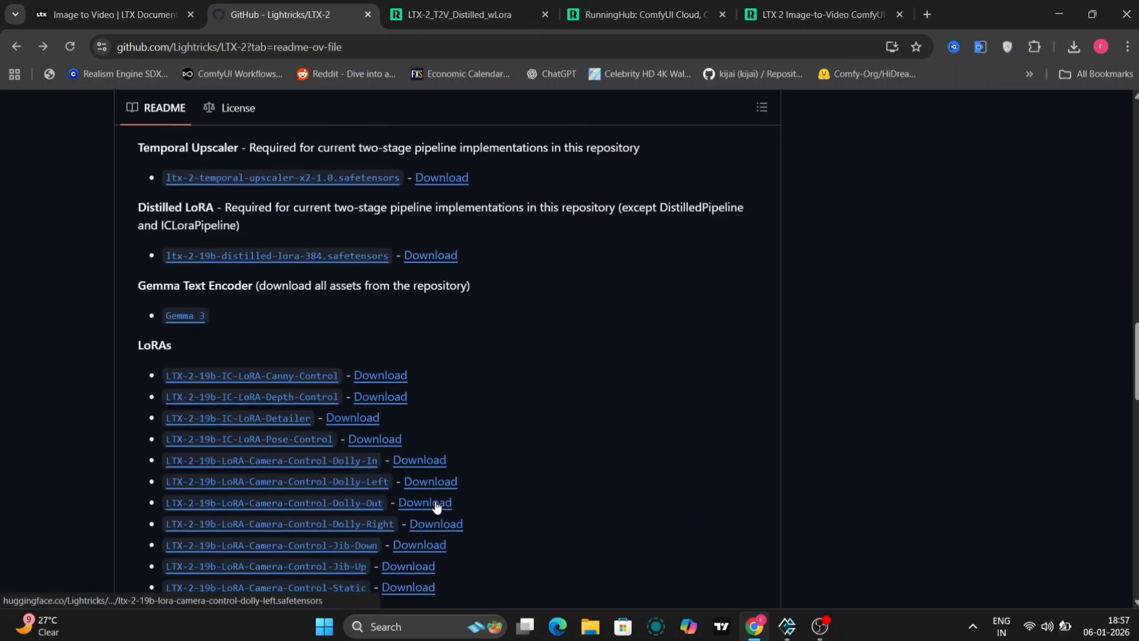
pyautogui.scroll(-7, 284, 545)
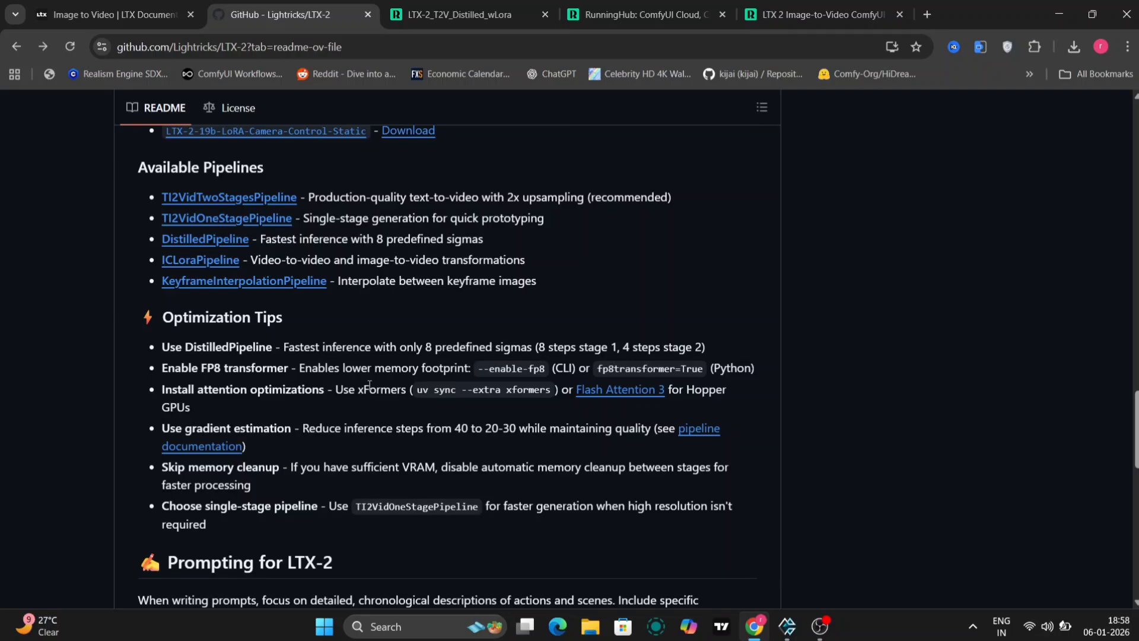
pyautogui.scroll(-1, 635, 393)
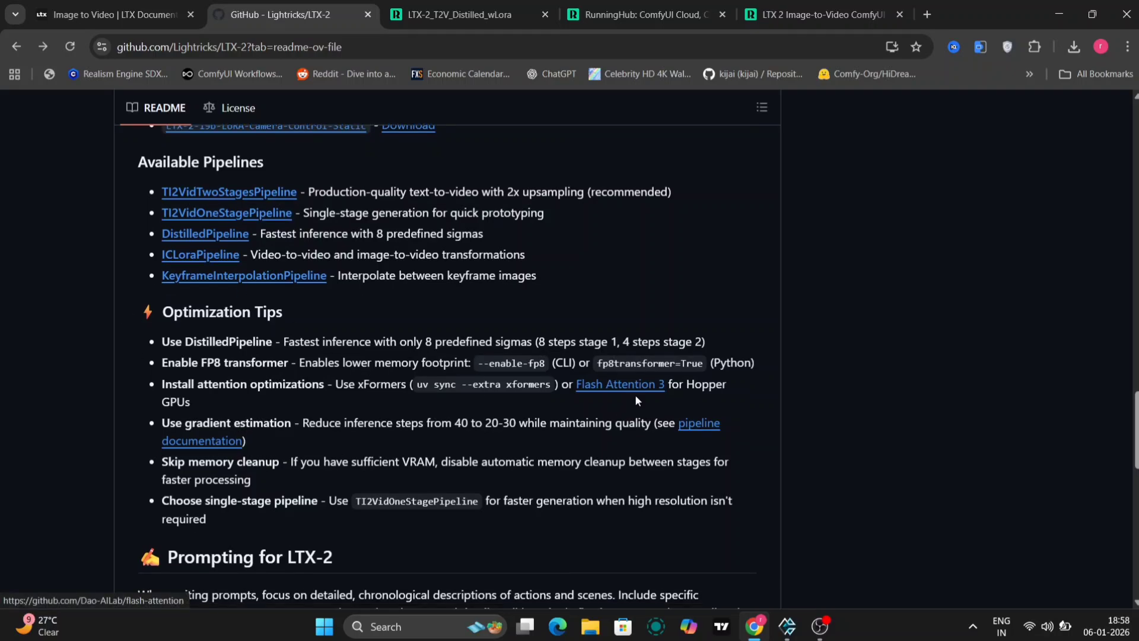
pyautogui.scroll(-5, 497, 479)
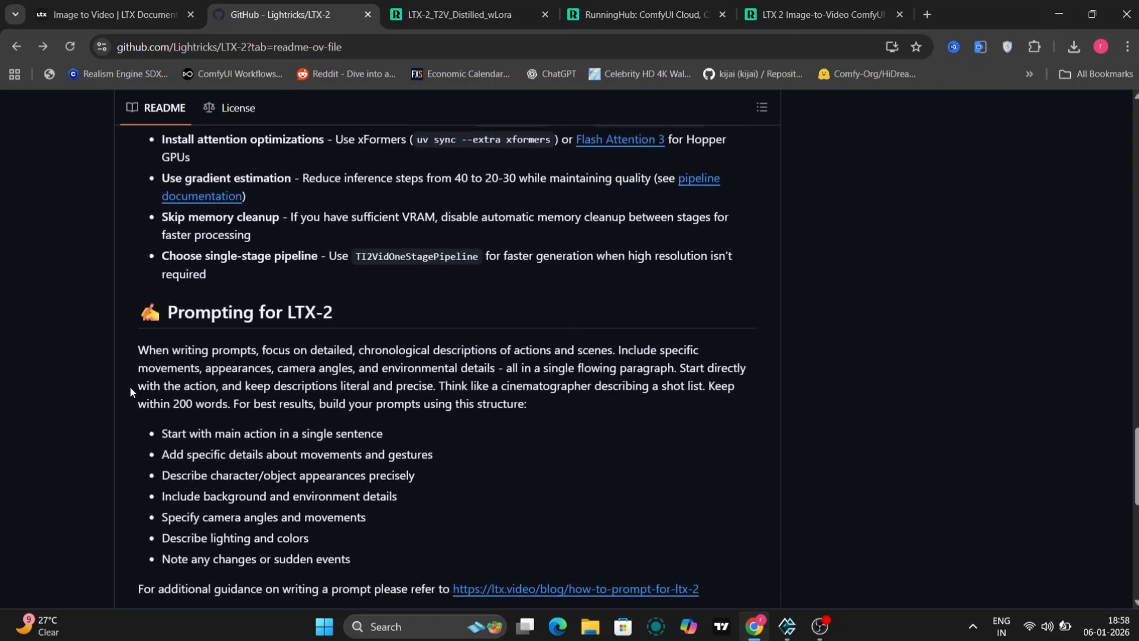
pyautogui.scroll(-5, 539, 461)
pyautogui.click(539, 461)
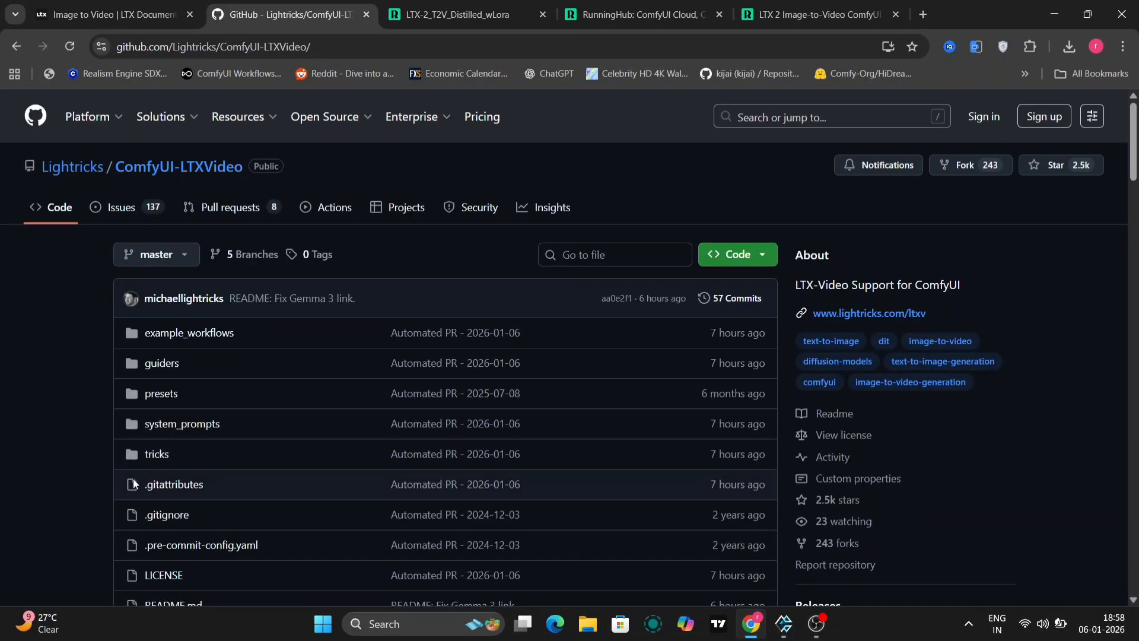
# Scroll to the ComfyUI-LTXVideo README and highlight the line about LTX-2 in ComfyUI core.
pyautogui.scroll(-10, 133, 483)
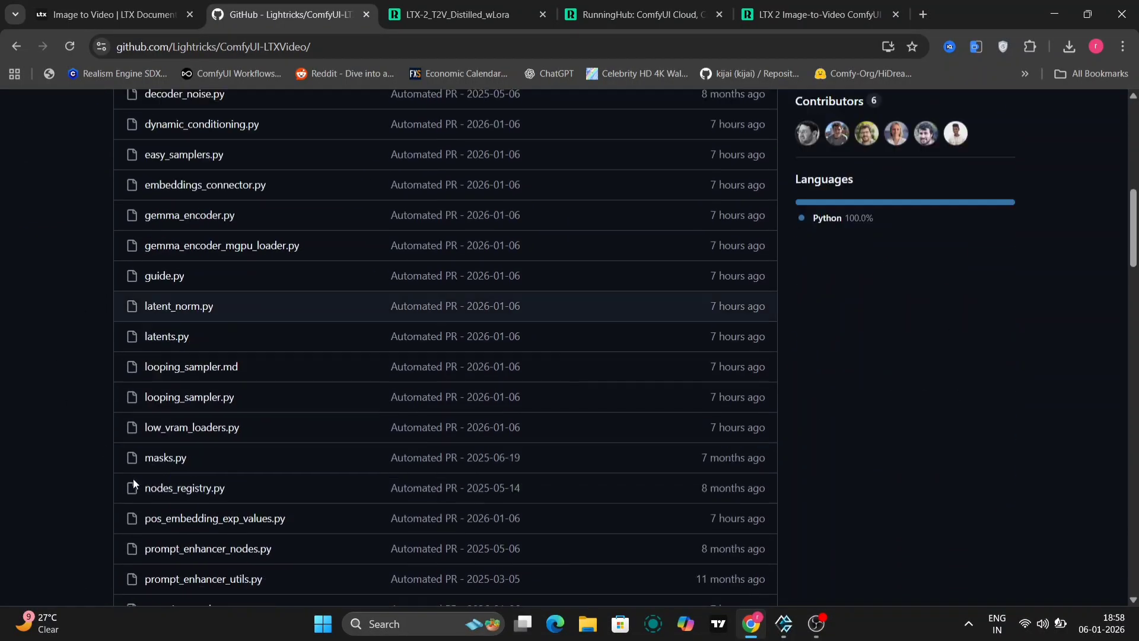
pyautogui.scroll(-3, 133, 481)
pyautogui.scroll(-6, 133, 481)
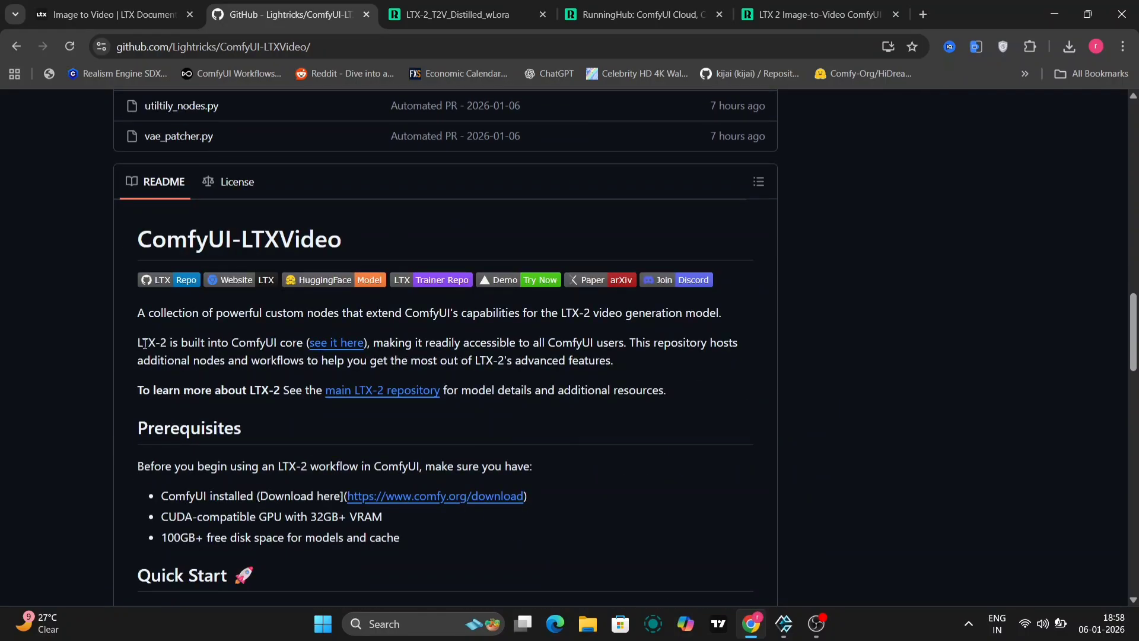
pyautogui.moveTo(144, 343); pyautogui.dragTo(299, 349)
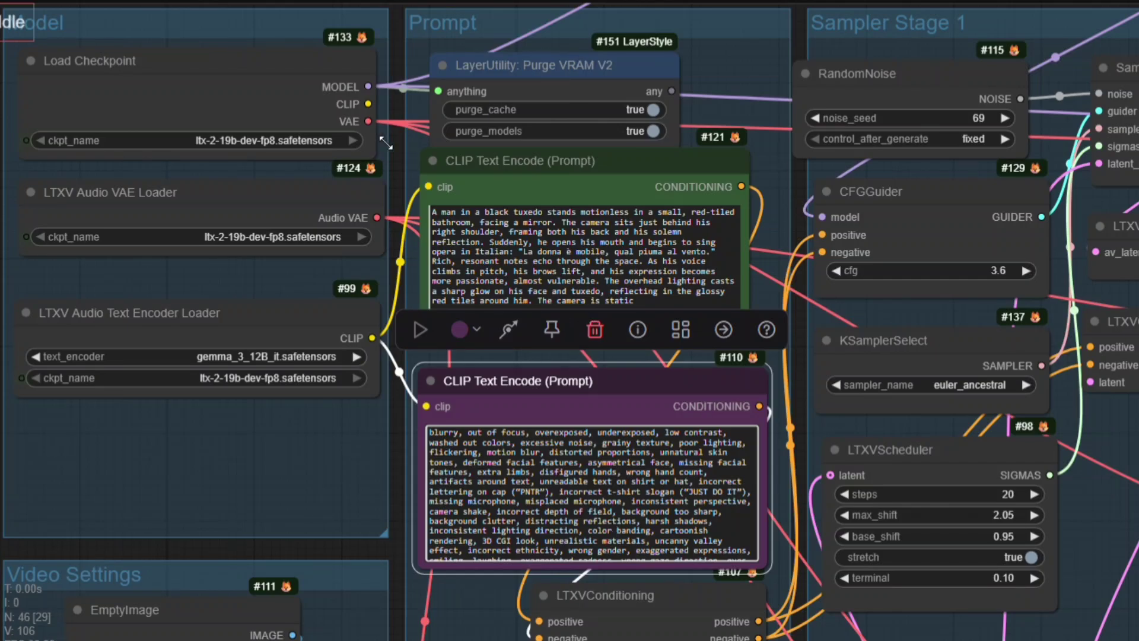
# Peek at the ckpt_name model browser, then pan to the 1920×1080 Video Settings and 768×512 latent.
pyautogui.moveTo(411, 117); pyautogui.dragTo(795, 111)
pyautogui.scroll(6, 795, 110)
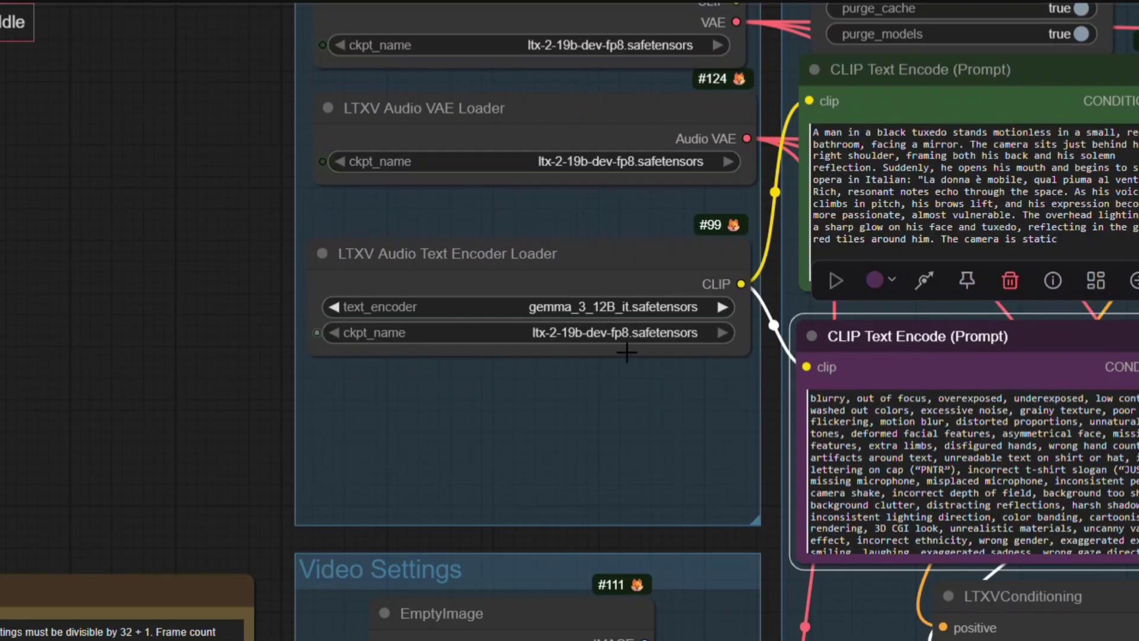
pyautogui.click(613, 340)
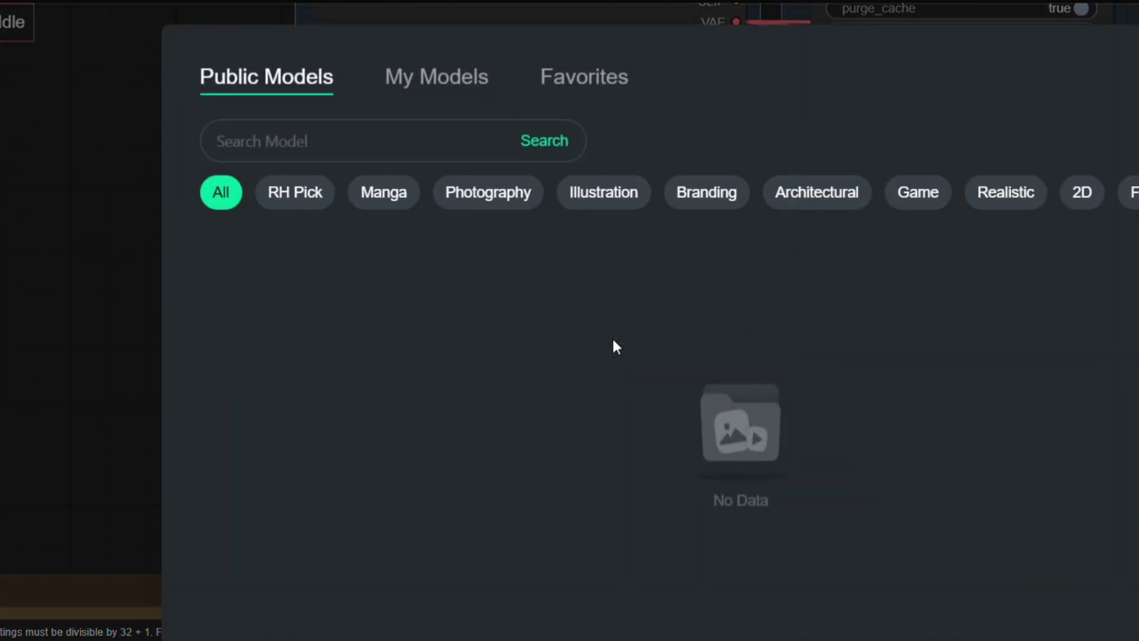
pyautogui.press('Escape')
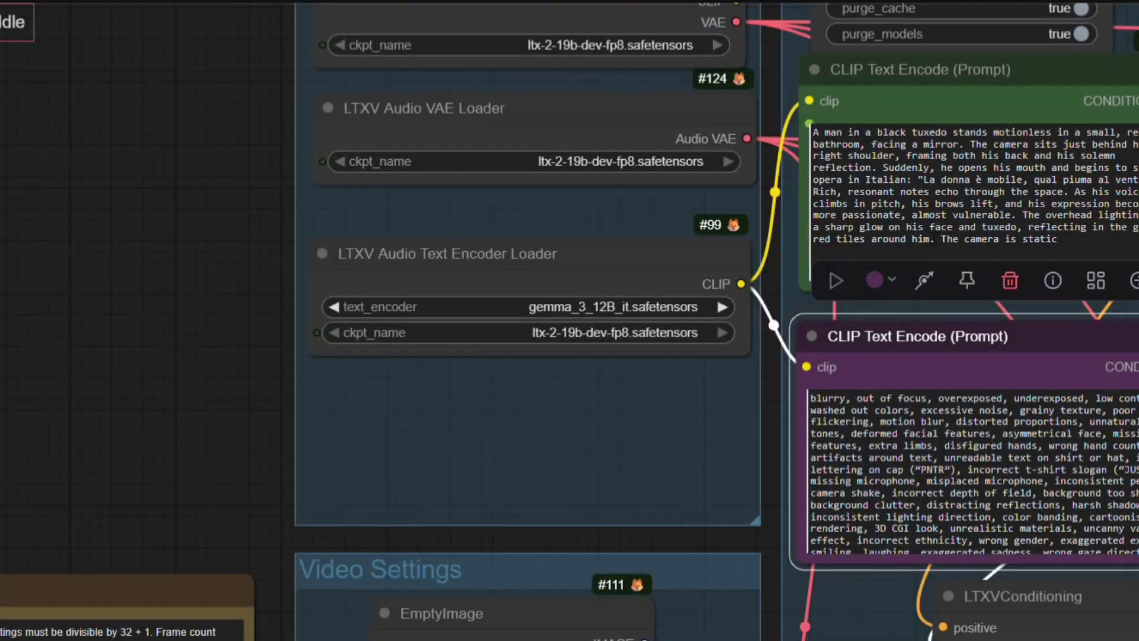
pyautogui.moveTo(764, 511); pyautogui.dragTo(766, 315)
pyautogui.scroll(-5, 767, 315)
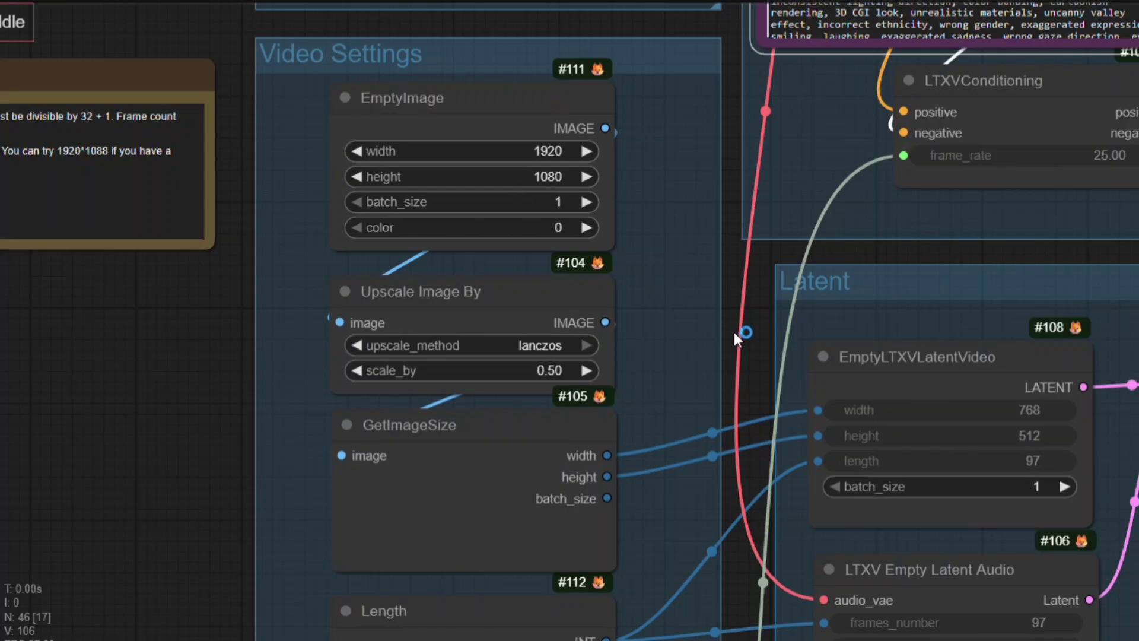
# Pan the canvas to check the Length and Frame Rate settings.
pyautogui.moveTo(743, 337); pyautogui.dragTo(718, 59)
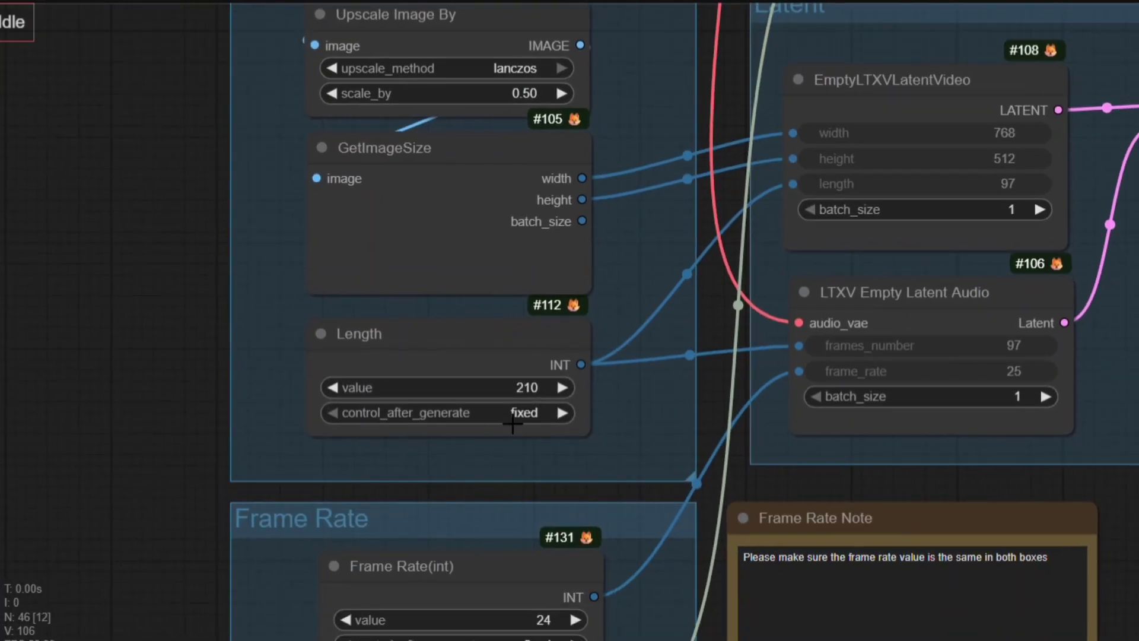
pyautogui.moveTo(710, 488); pyautogui.dragTo(717, 202)
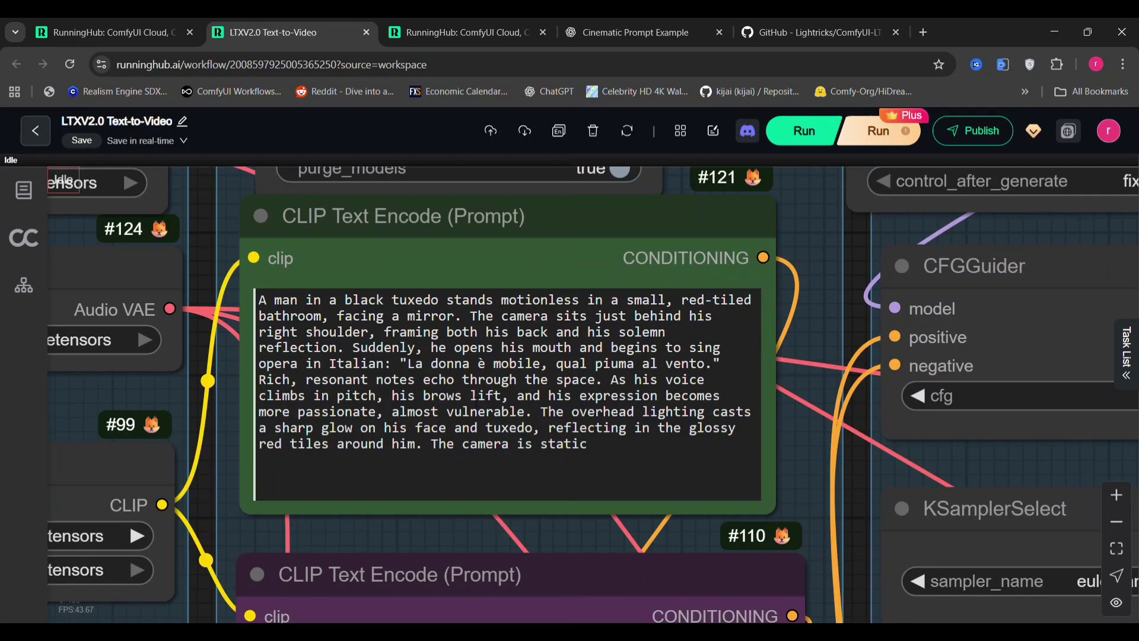
# Focus the positive prompt text, then zoom out toward the sampler stage.
pyautogui.click(465, 483)
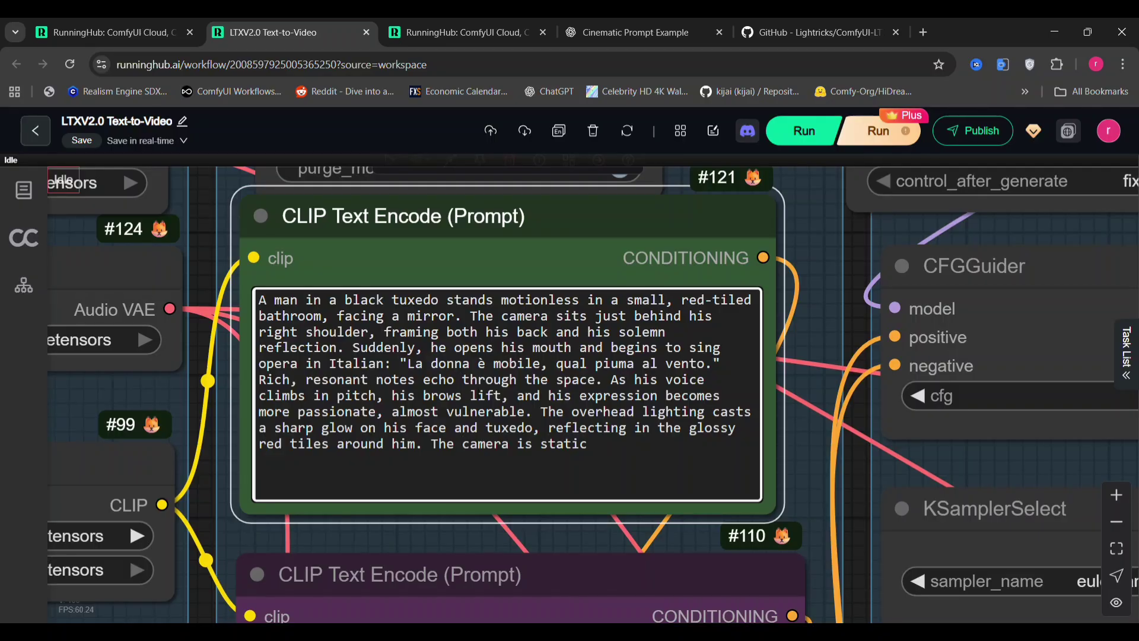
pyautogui.scroll(-8, 690, 408)
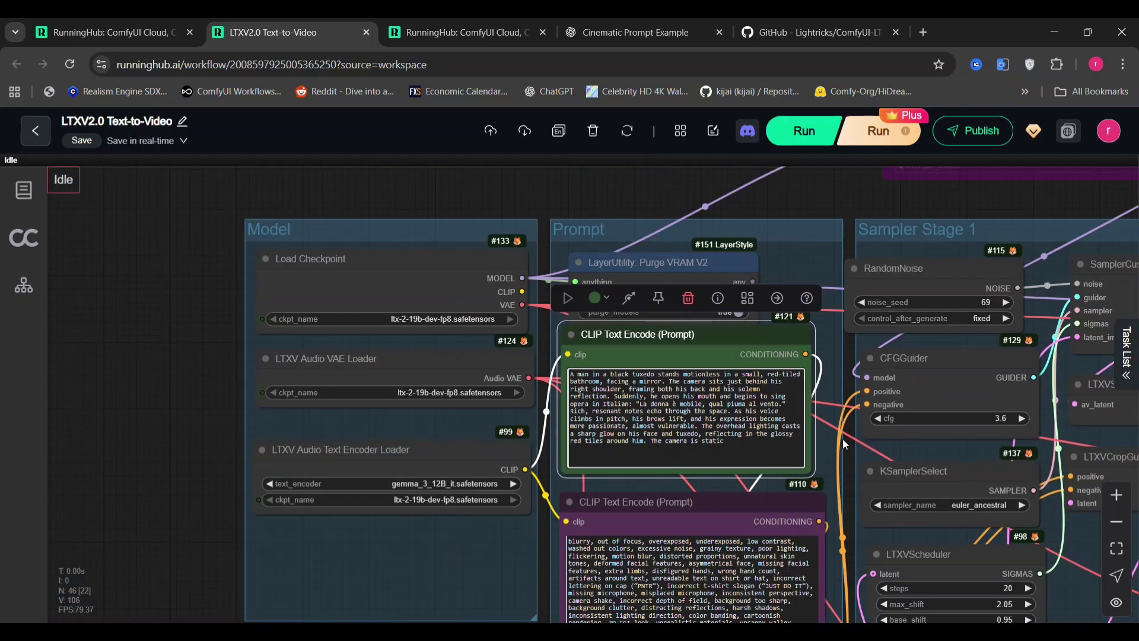
pyautogui.moveTo(691, 408); pyautogui.dragTo(606, 358)
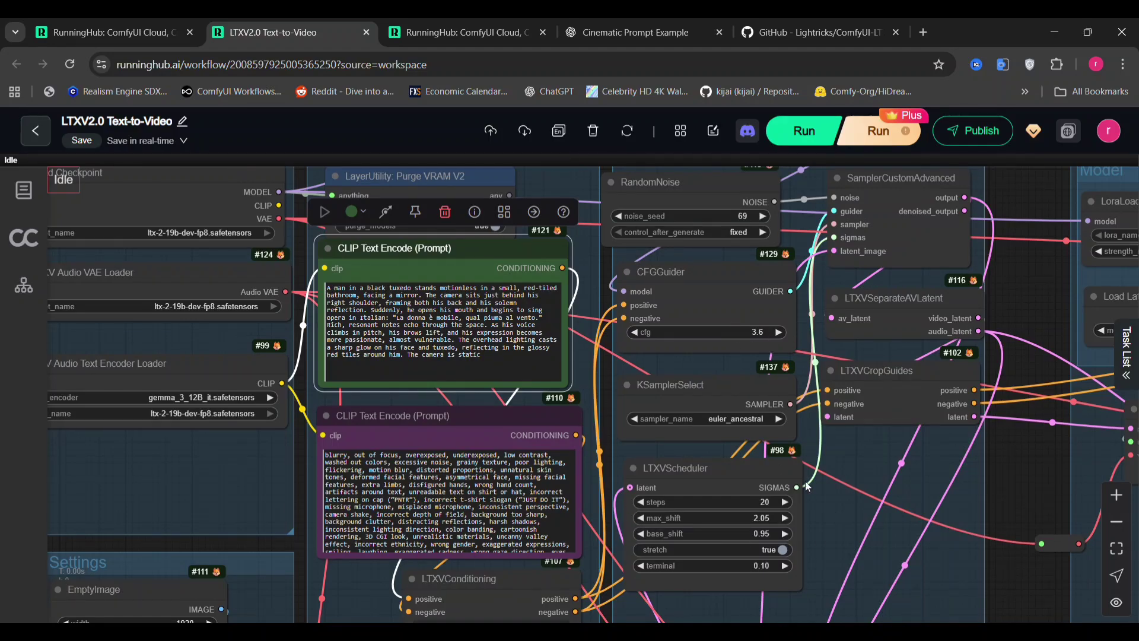
# Pan past the LoRA loaders and sampler stages to the decode and video output nodes.
pyautogui.moveTo(1045, 450); pyautogui.dragTo(759, 619)
pyautogui.scroll(-3, 457, 286)
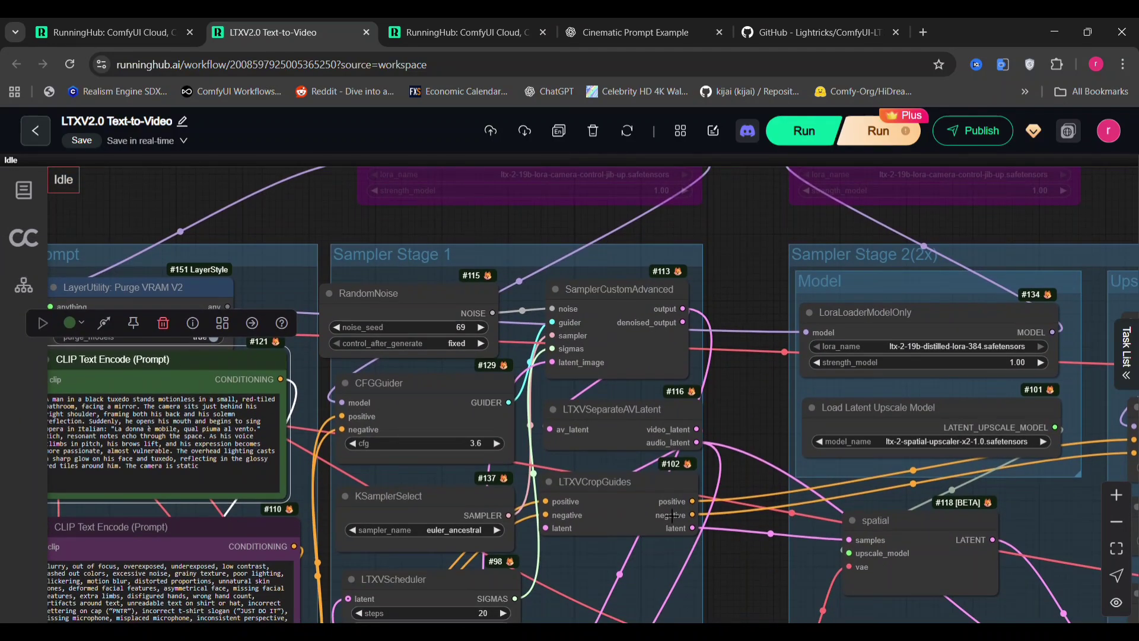
pyautogui.moveTo(749, 580); pyautogui.dragTo(739, 245)
pyautogui.scroll(-8, 610, 364)
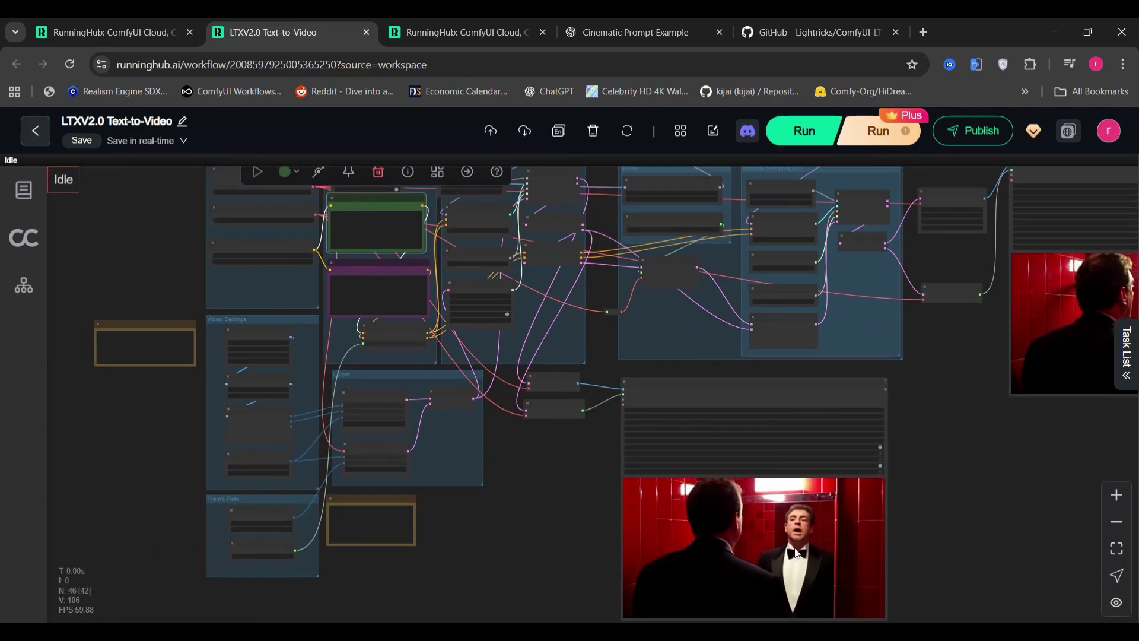
# Zoom the Video Combine preview to fill the canvas and open its context menu.
pyautogui.scroll(6, 941, 522)
pyautogui.moveTo(949, 530); pyautogui.dragTo(981, 333)
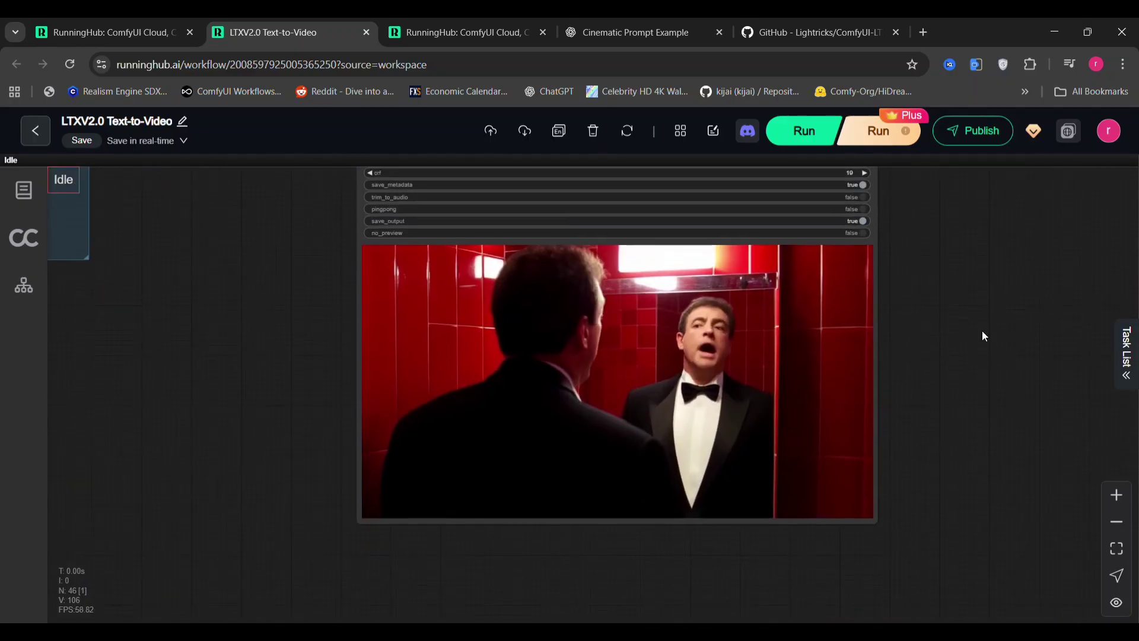
pyautogui.scroll(3, 981, 330)
pyautogui.scroll(1, 740, 344)
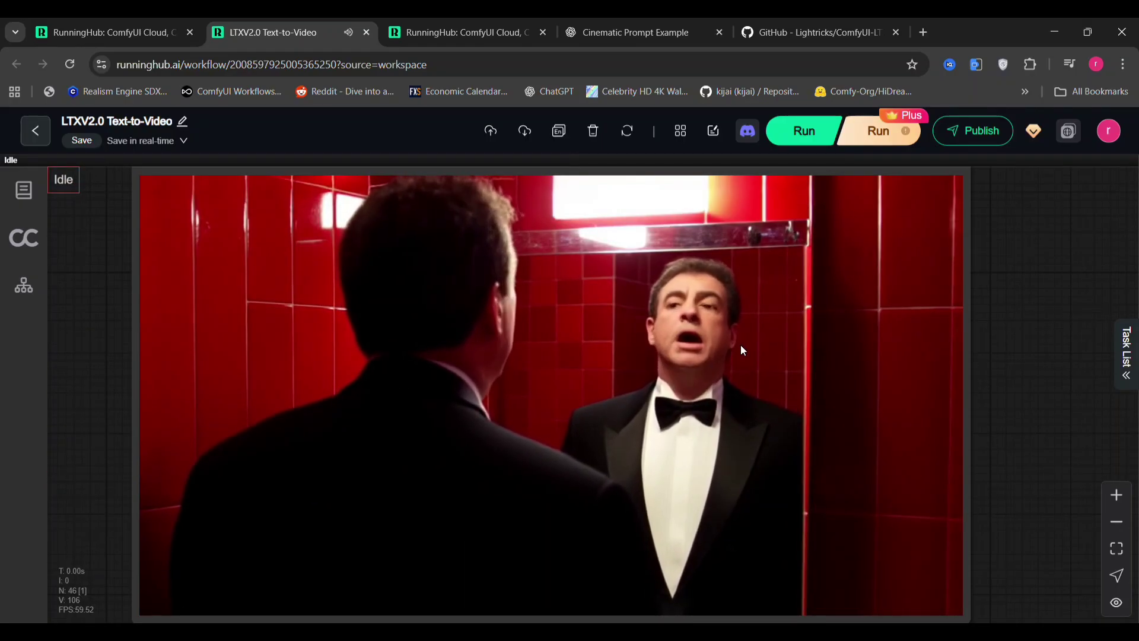
pyautogui.rightClick(870, 320)
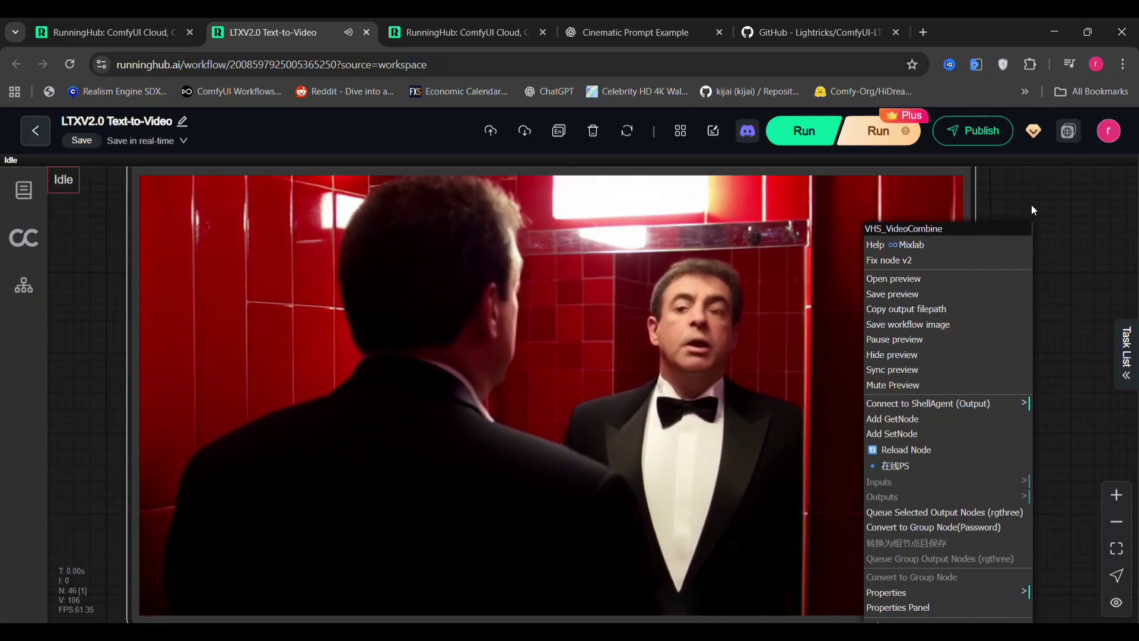
# Zoom out and pan up to Sampler Stage 1's sampler and scheduler nodes.
pyautogui.scroll(-7, 976, 385)
pyautogui.moveTo(985, 428); pyautogui.dragTo(1020, 637)
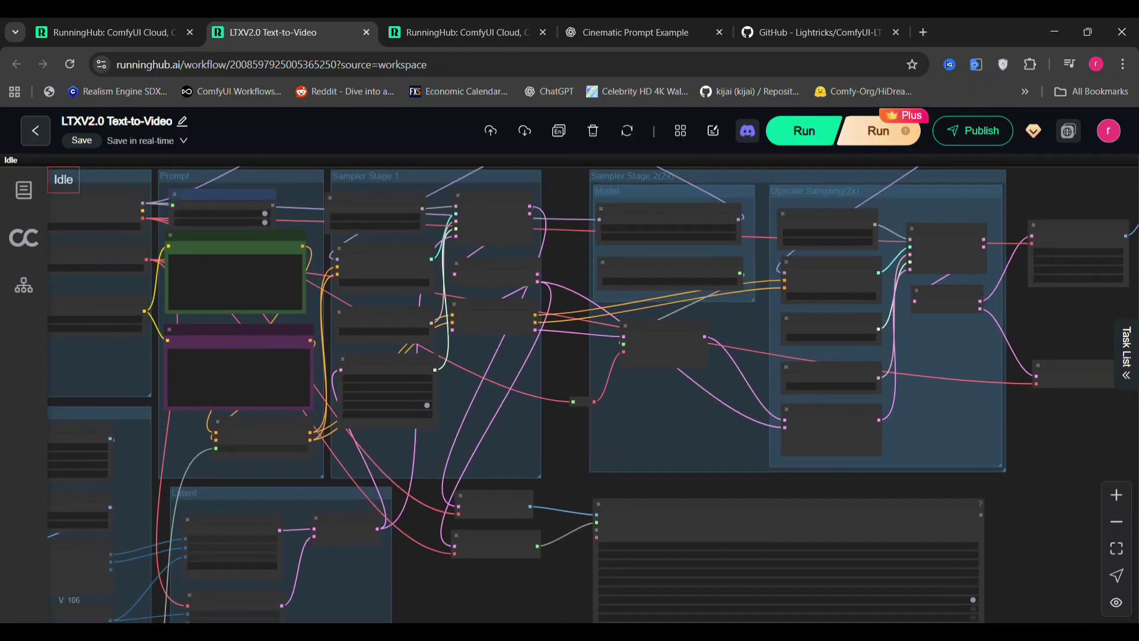
pyautogui.scroll(5, 566, 469)
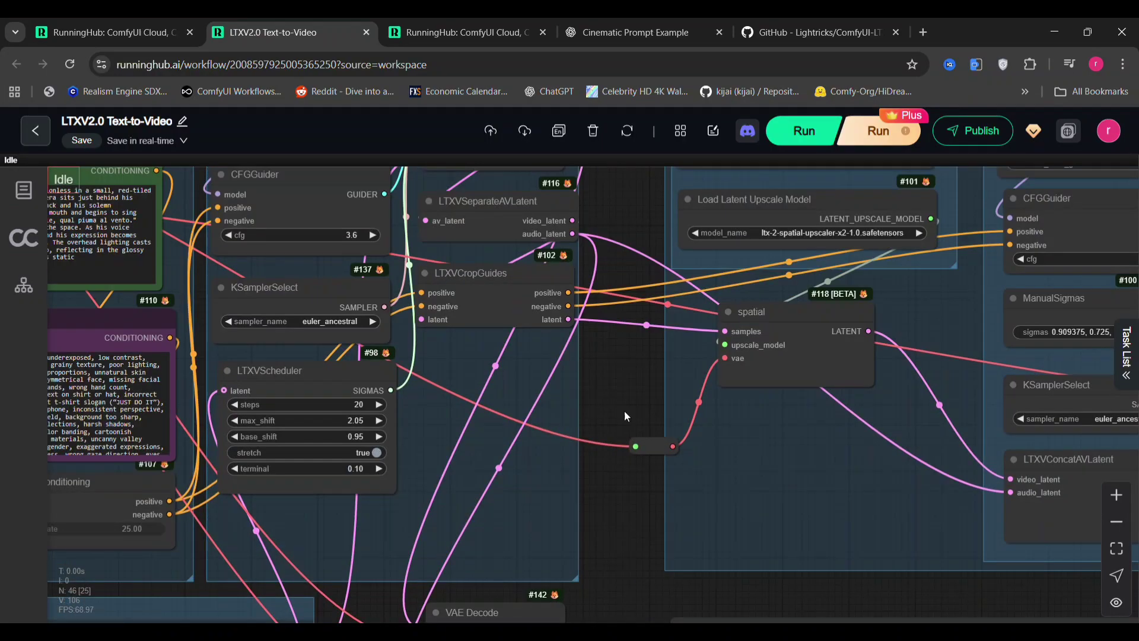
pyautogui.moveTo(624, 411); pyautogui.dragTo(438, 490)
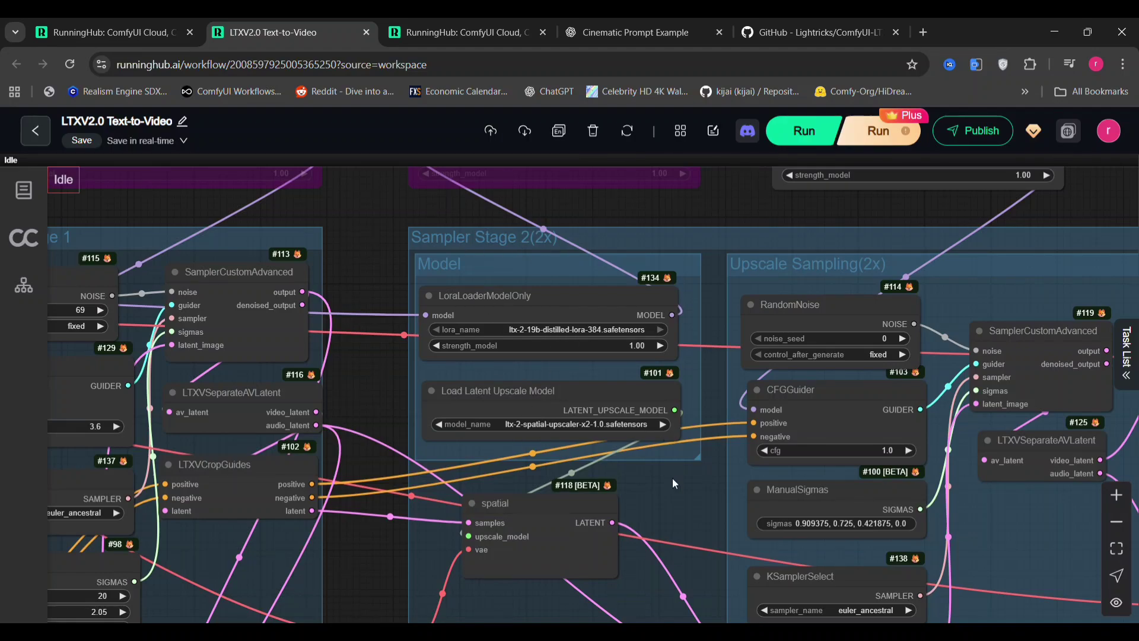
# Move across to Sampler Stage 2 (2x) and the Upscale Sampling group.
pyautogui.moveTo(675, 488); pyautogui.dragTo(316, 332)
pyautogui.moveTo(613, 357); pyautogui.dragTo(597, 460)
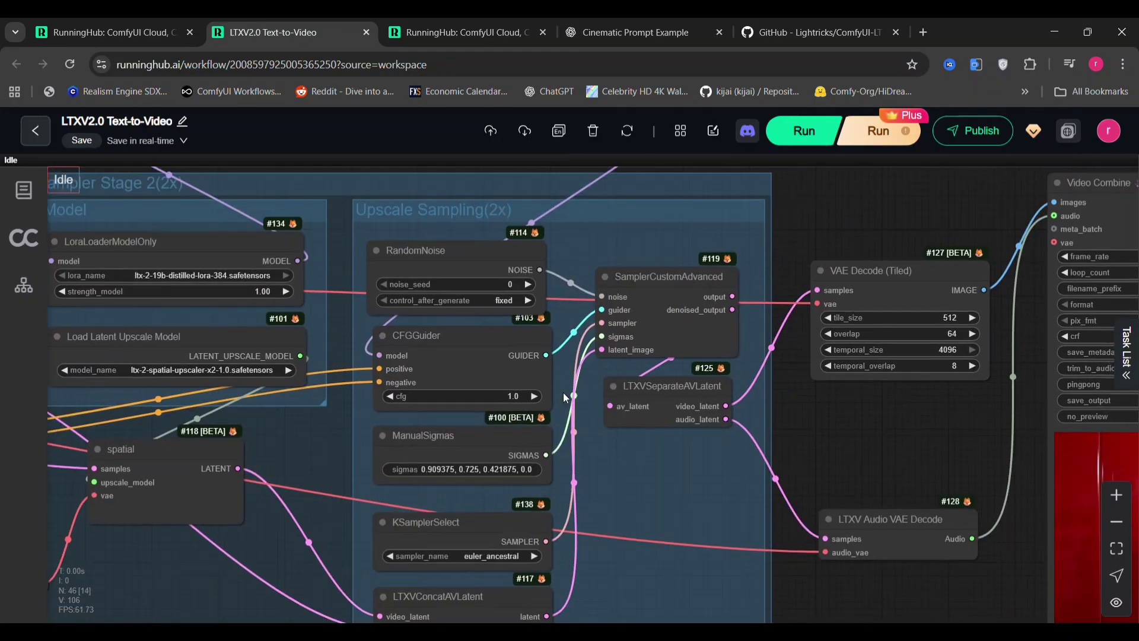
pyautogui.hscroll(10, 999, 347)
pyautogui.scroll(-4, 999, 347)
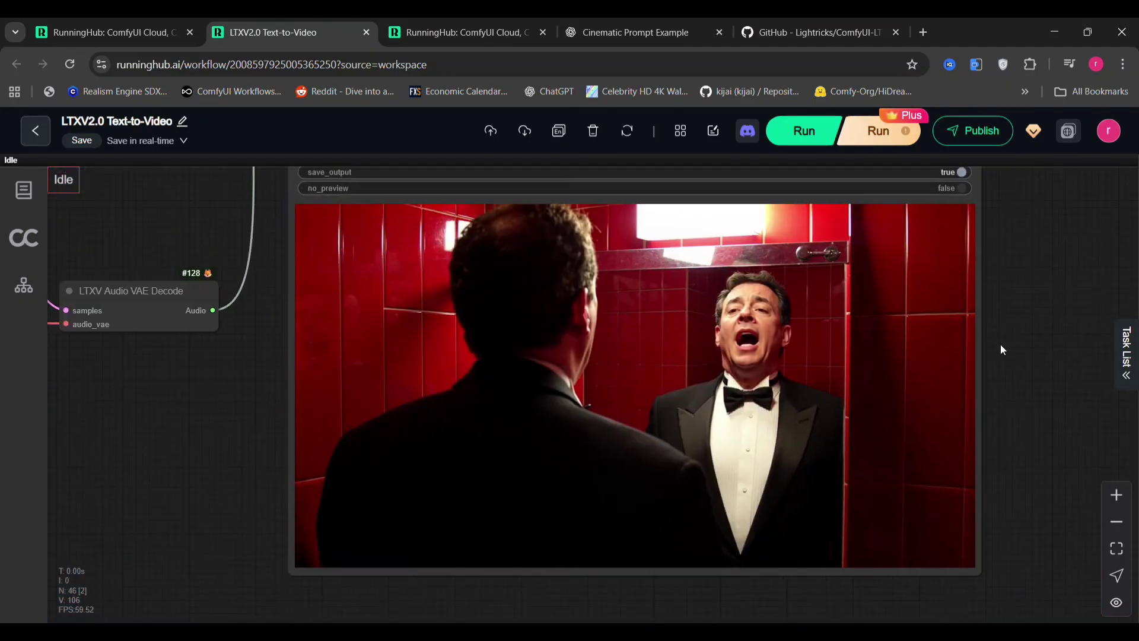
pyautogui.hscroll(-1, 909, 339)
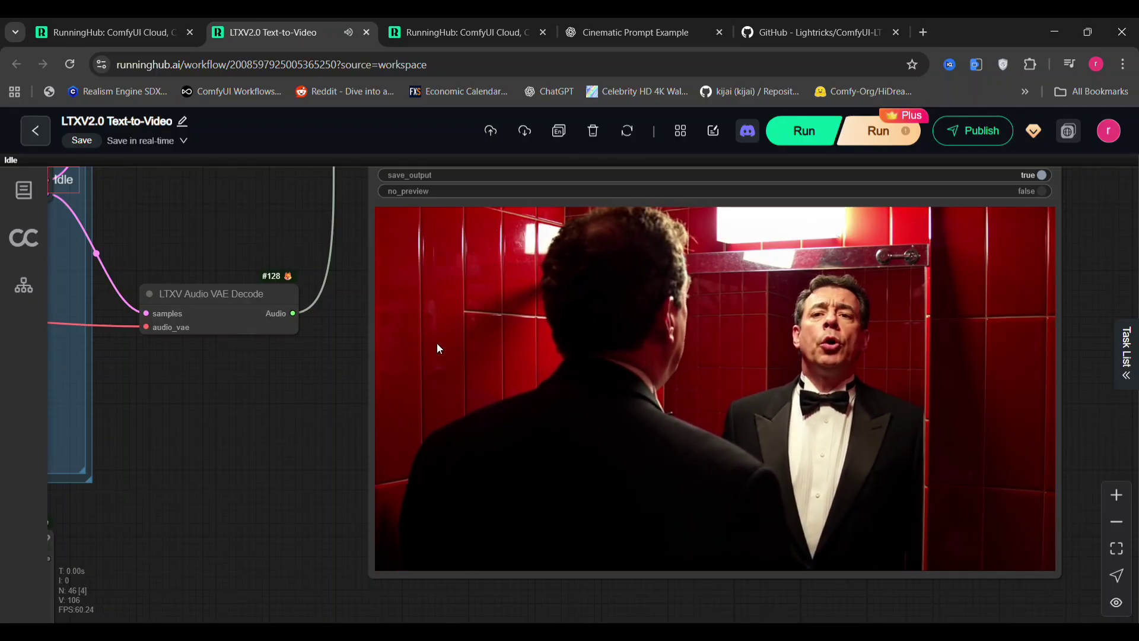
pyautogui.scroll(5, 449, 344)
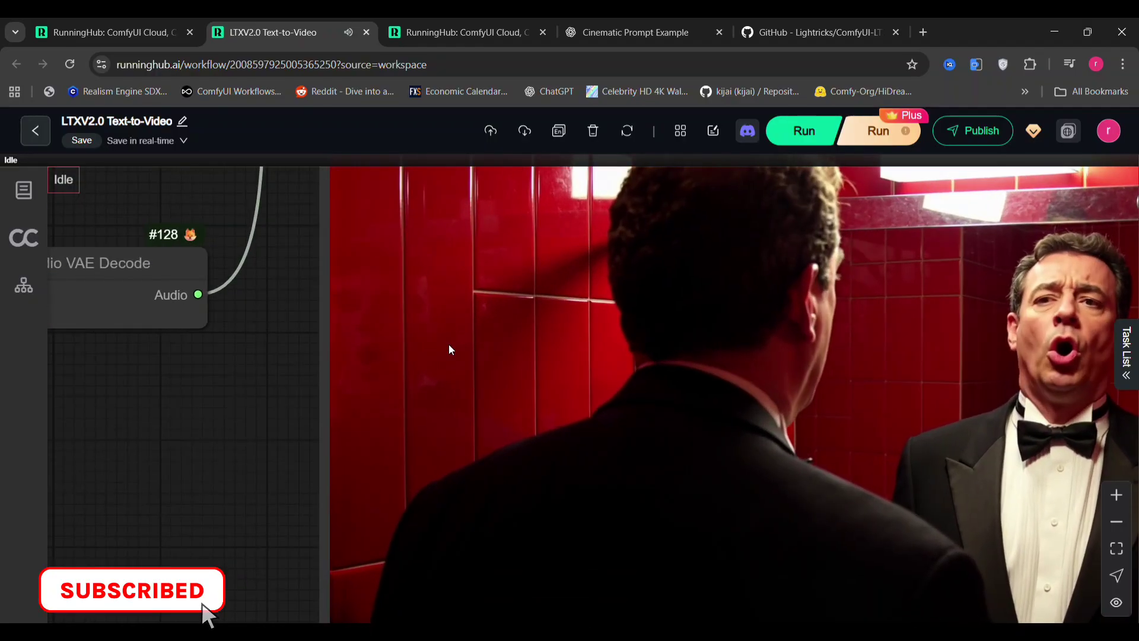
pyautogui.scroll(-7, 510, 363)
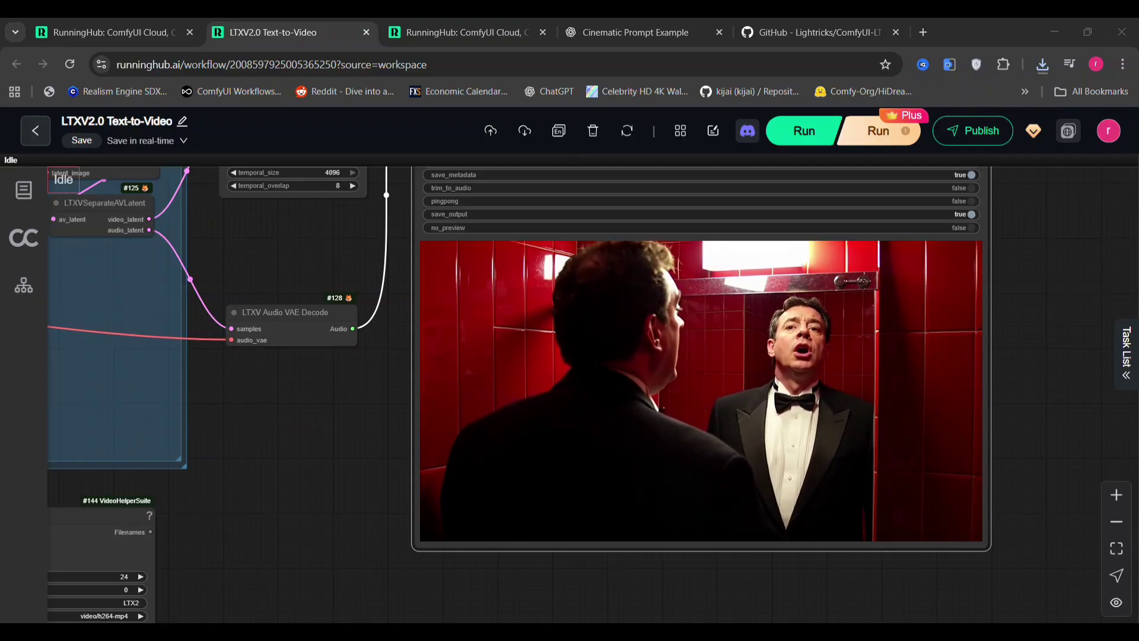
pyautogui.click(787, 314)
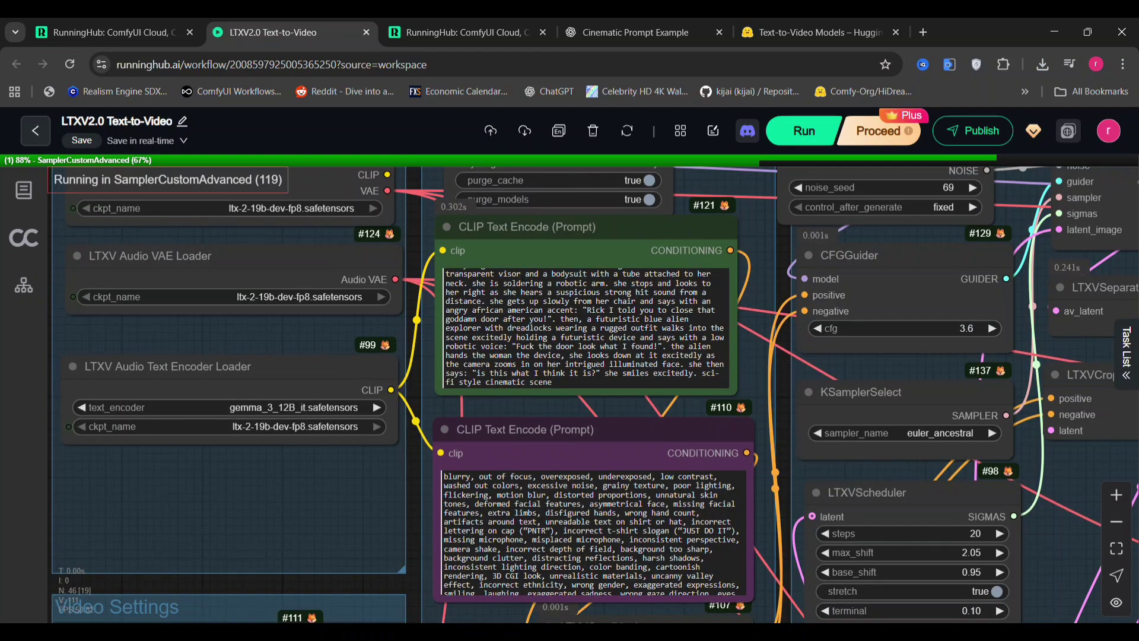
# Scroll the canvas to the decode and Video Combine nodes while the sci-fi clip generates.
pyautogui.scroll(1, 584, 328)
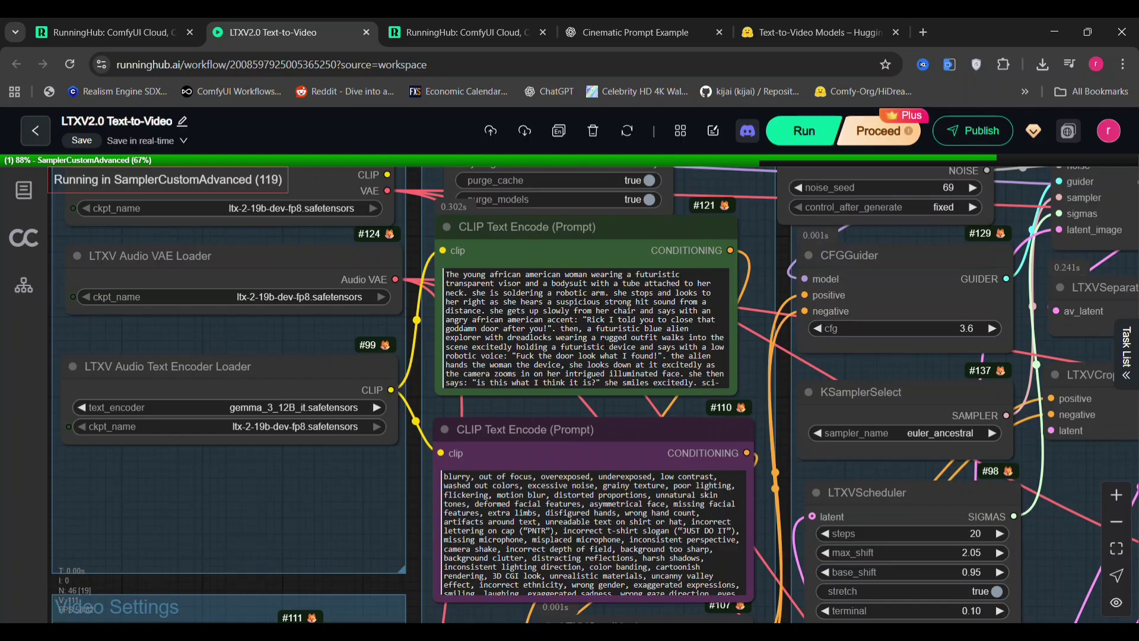
pyautogui.scroll(-1, 585, 327)
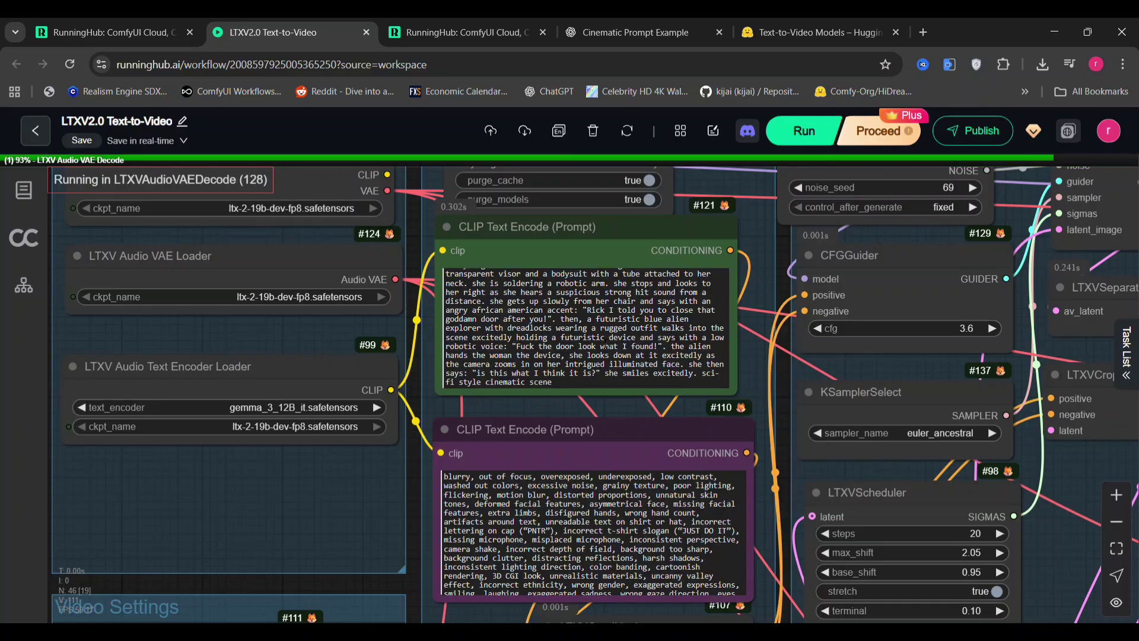
pyautogui.hscroll(5, 790, 379)
pyautogui.scroll(-1, 790, 379)
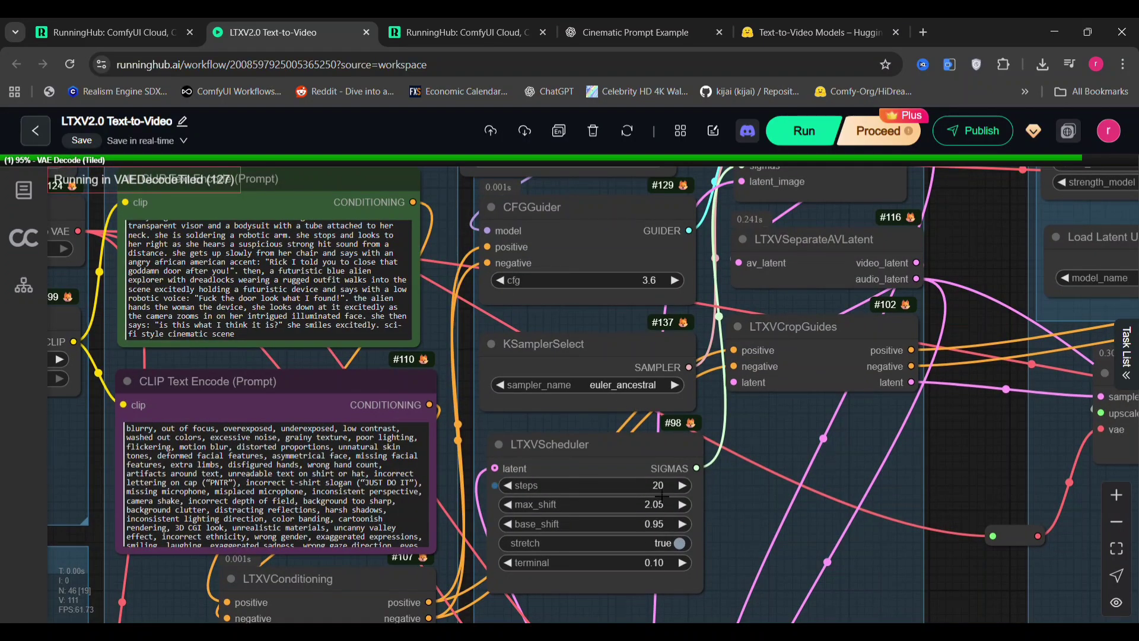
pyautogui.scroll(-3, 1020, 448)
pyautogui.scroll(-2, 1020, 449)
pyautogui.moveTo(1020, 448); pyautogui.dragTo(995, 216)
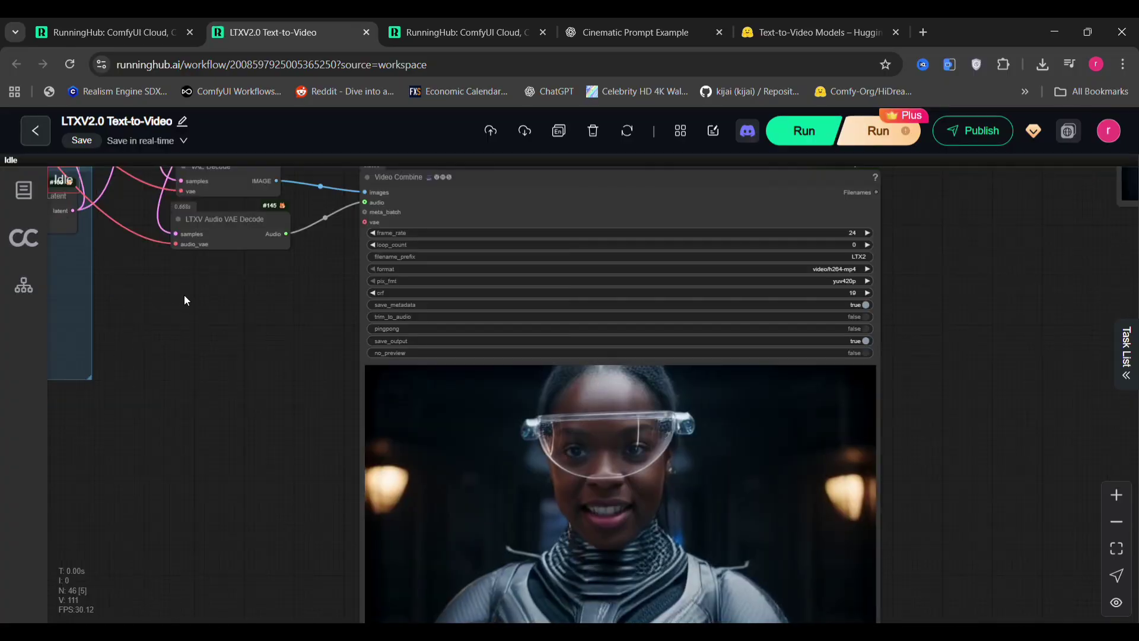
# Pan up to the upper workflow nodes and across to the finished clip's preview.
pyautogui.moveTo(1029, 287); pyautogui.dragTo(1029, 617)
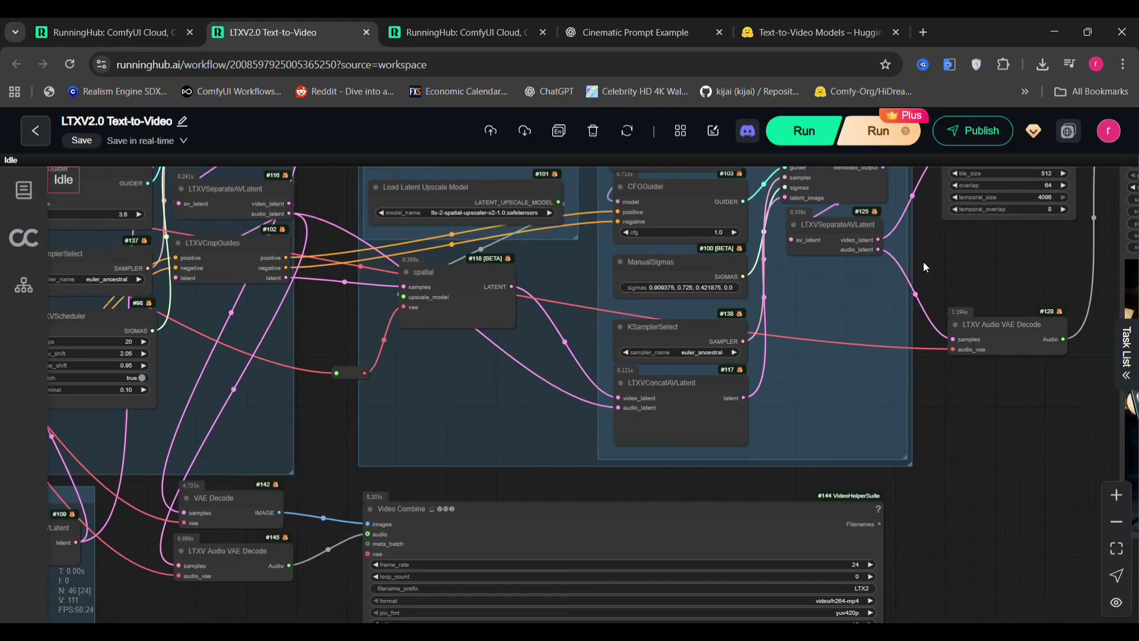
pyautogui.scroll(3, 861, 275)
pyautogui.moveTo(1009, 489); pyautogui.dragTo(537, 387)
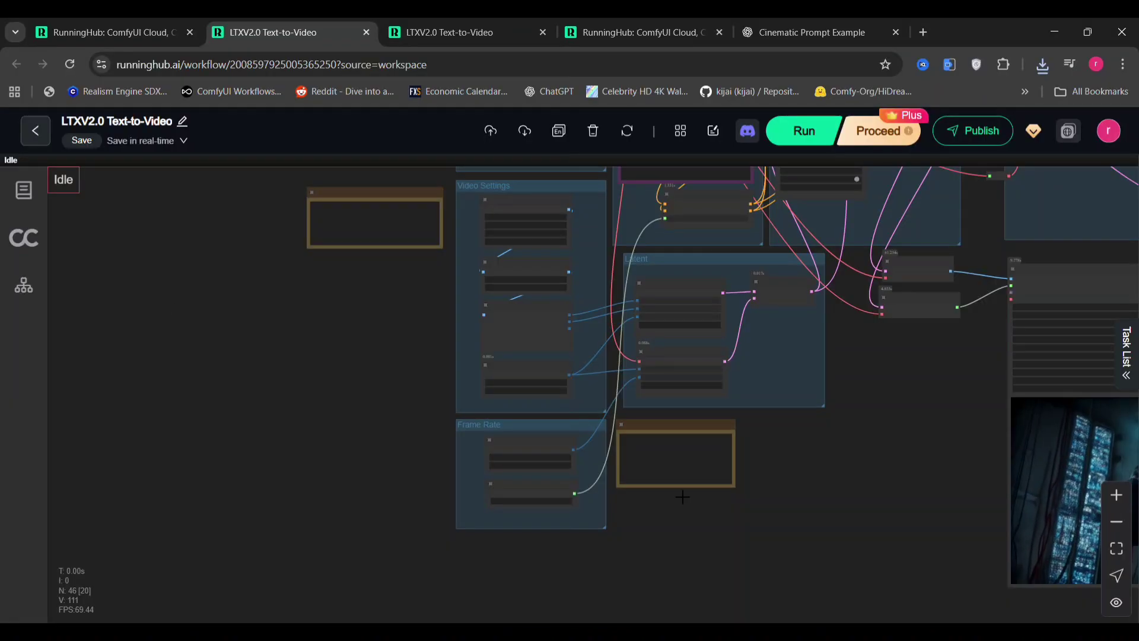
# Zoom into the Prompt group and resize the positive CLIP Text Encode node to a wider, tidy size.
pyautogui.scroll(6, 613, 350)
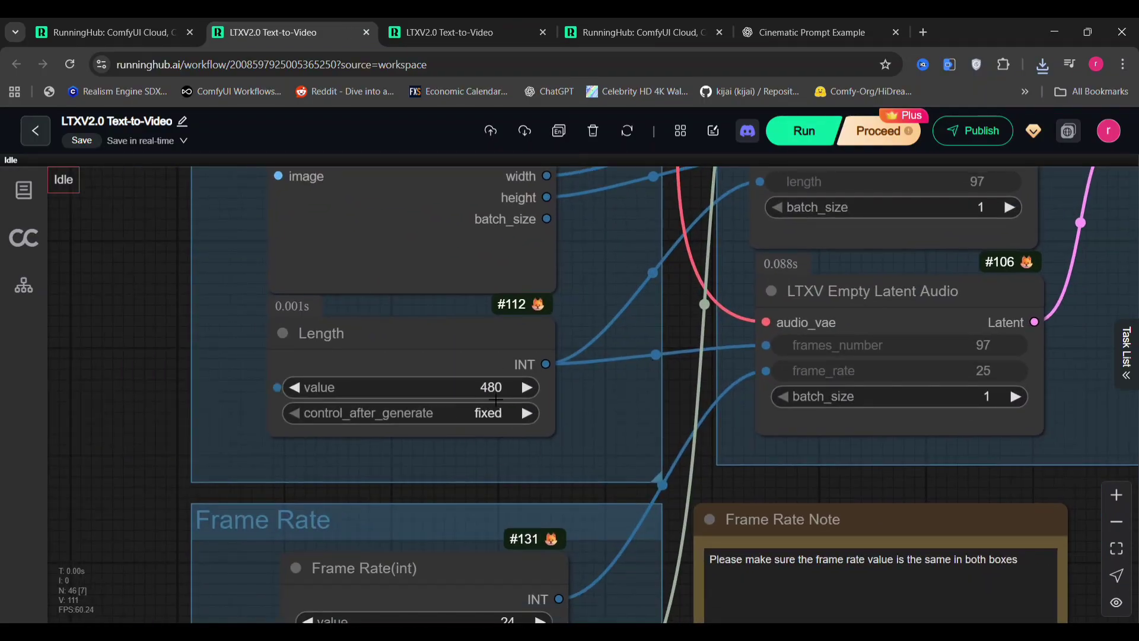
pyautogui.scroll(-5, 684, 439)
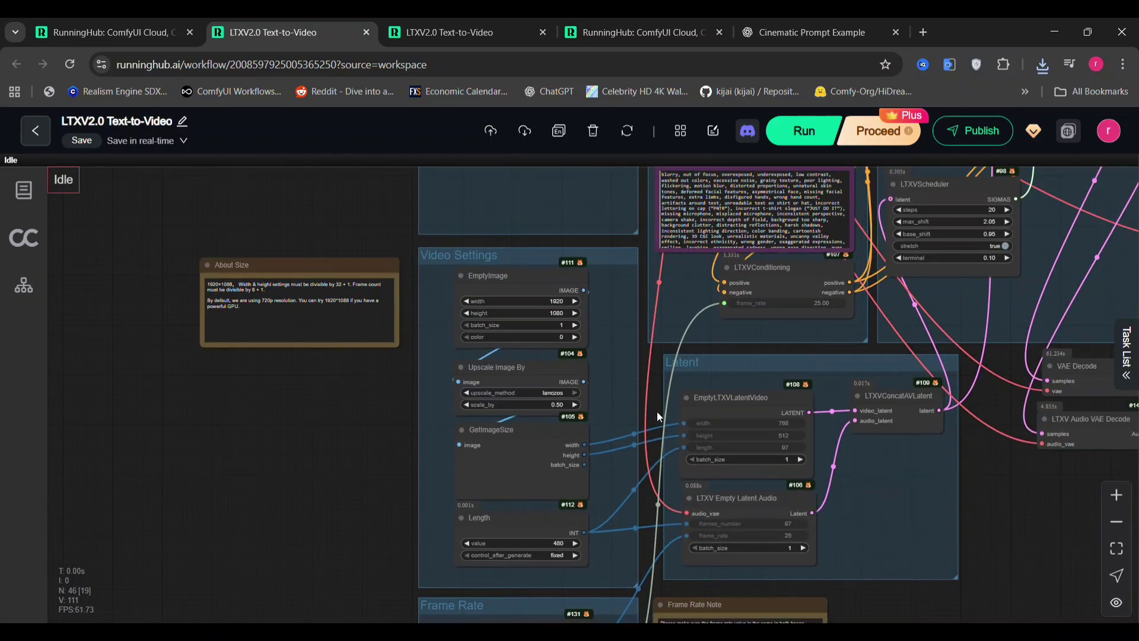
pyautogui.scroll(4, 563, 309)
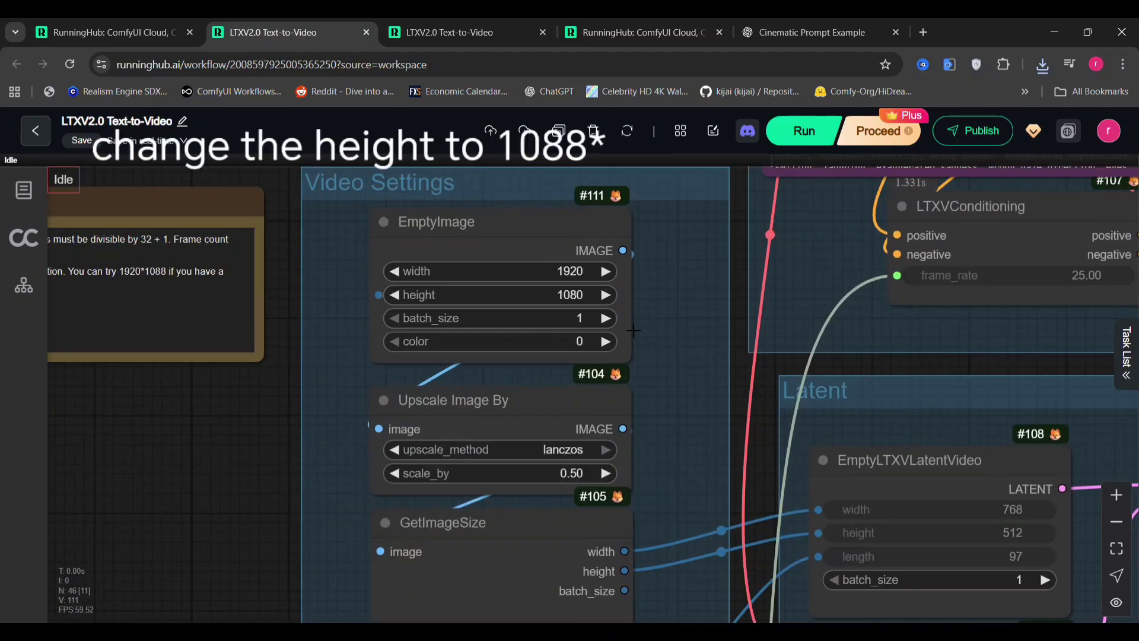
pyautogui.scroll(-8, 735, 286)
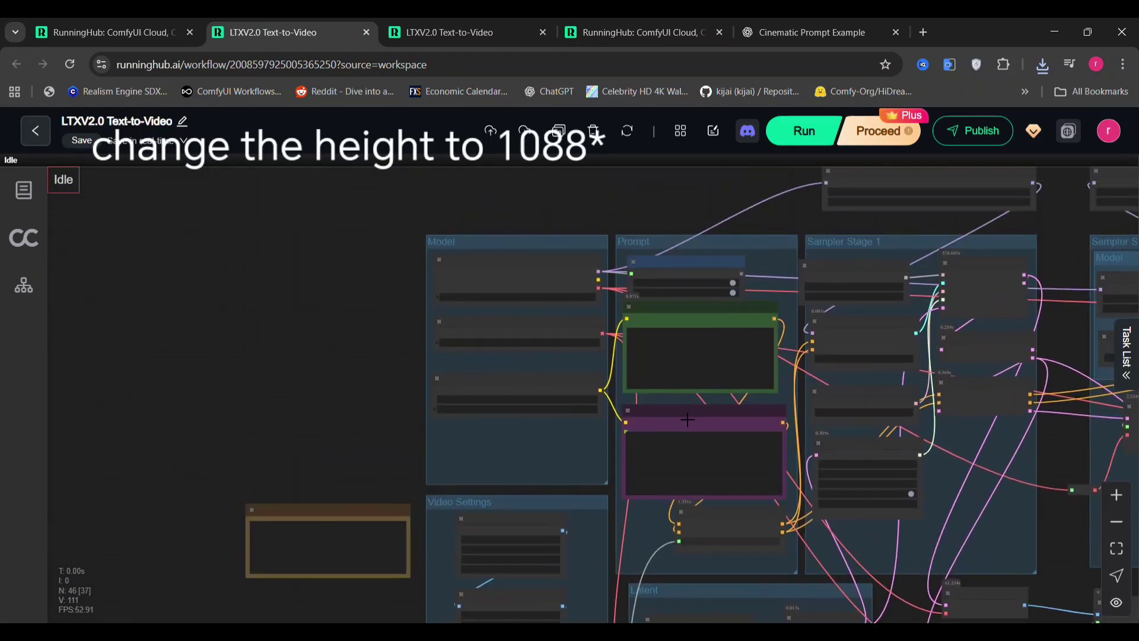
pyautogui.scroll(1, 710, 362)
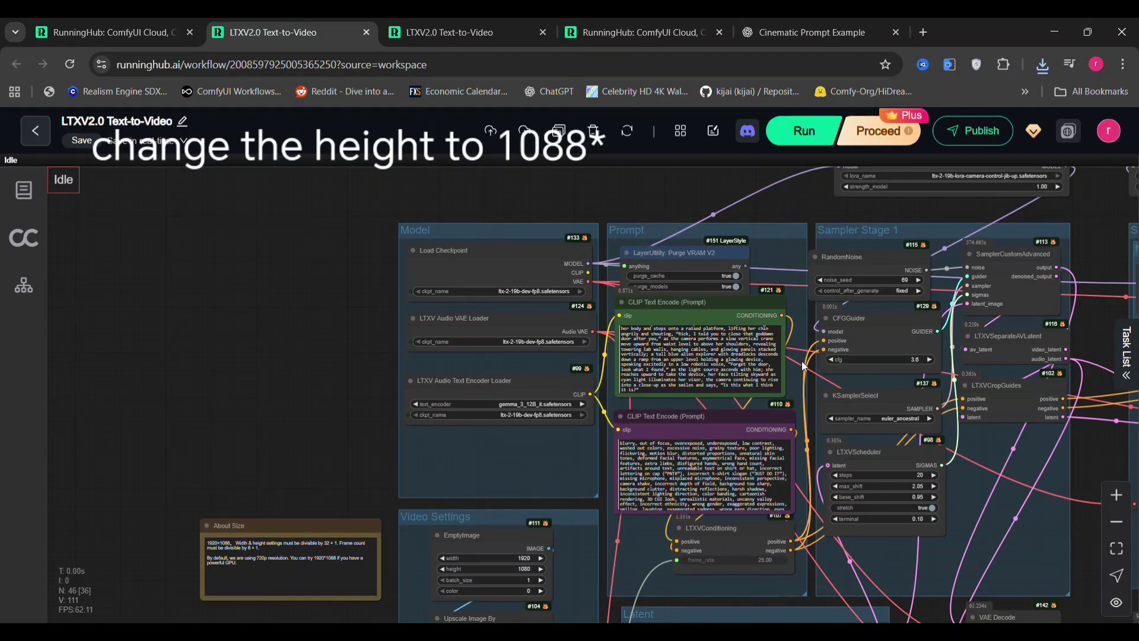
pyautogui.scroll(5, 802, 361)
pyautogui.scroll(2, 454, 343)
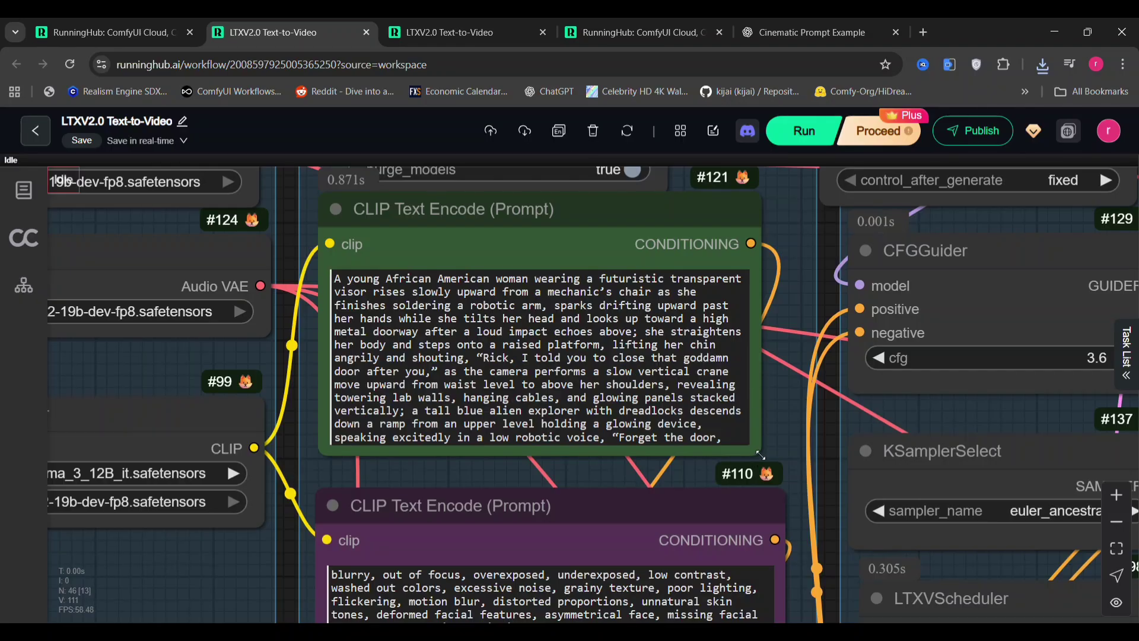
pyautogui.moveTo(764, 458); pyautogui.dragTo(973, 519)
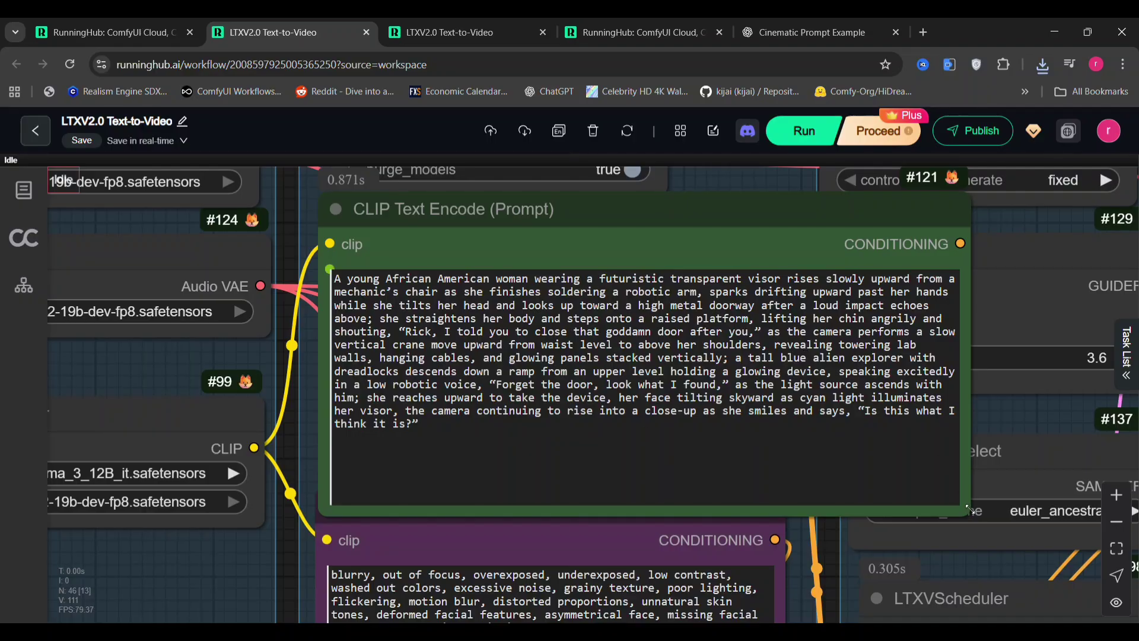
pyautogui.moveTo(969, 510); pyautogui.dragTo(783, 454)
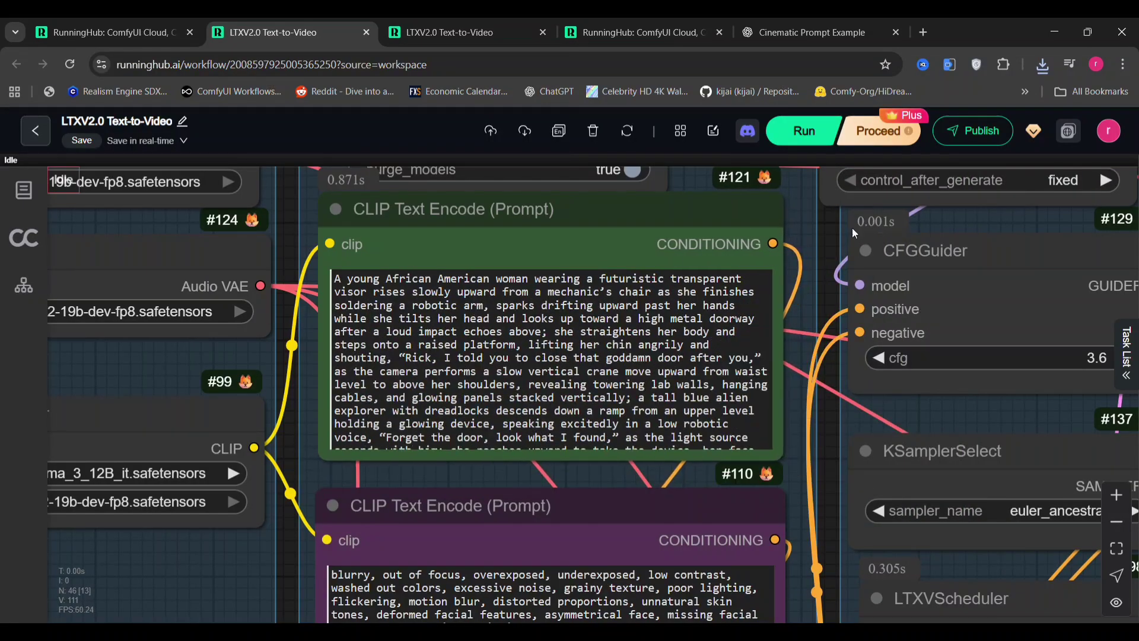
pyautogui.scroll(-10, 828, 236)
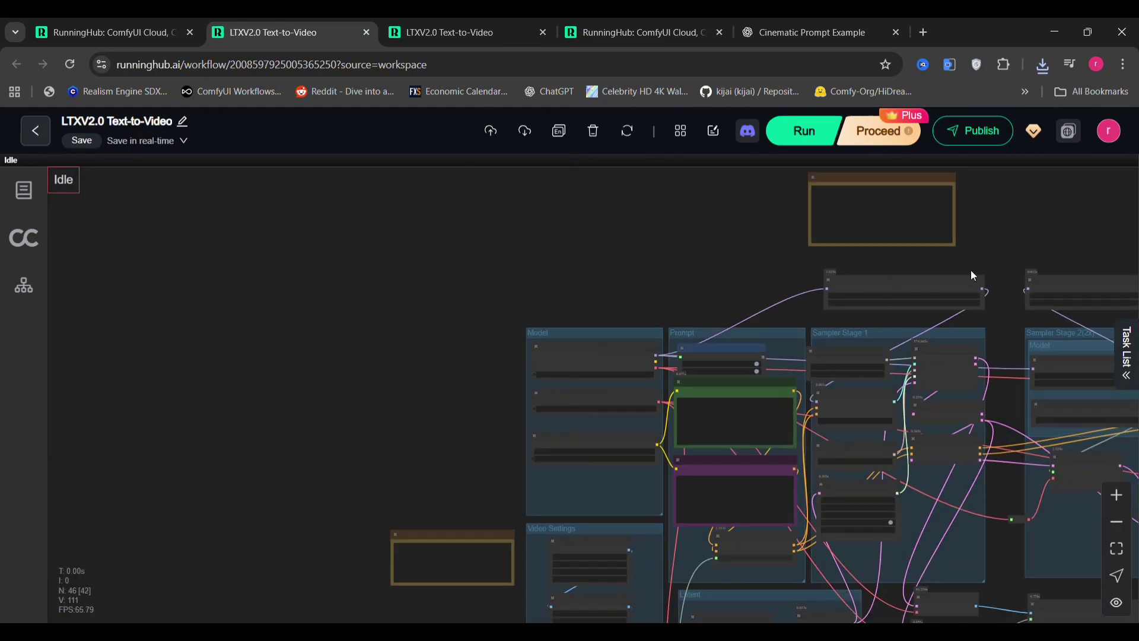
# Zoom and pan across the LoraLoaderModelOnly nodes.
pyautogui.scroll(8, 973, 275)
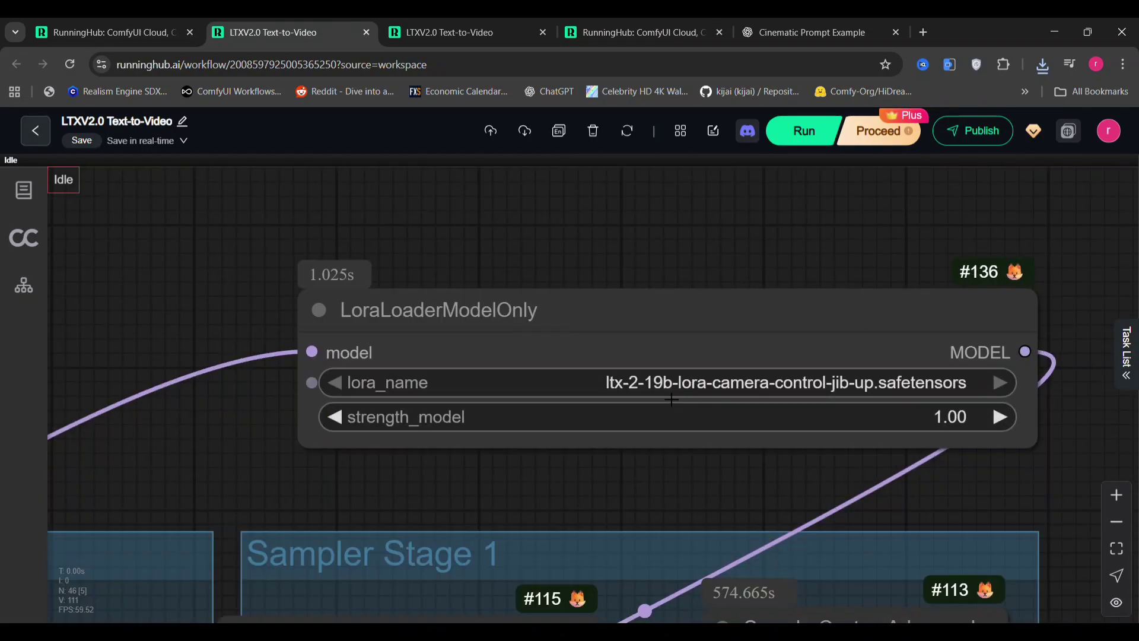
pyautogui.scroll(-2, 1045, 446)
pyautogui.moveTo(1045, 447); pyautogui.dragTo(509, 442)
pyautogui.scroll(-1, 509, 442)
pyautogui.scroll(-2, 779, 461)
pyautogui.scroll(-2, 418, 325)
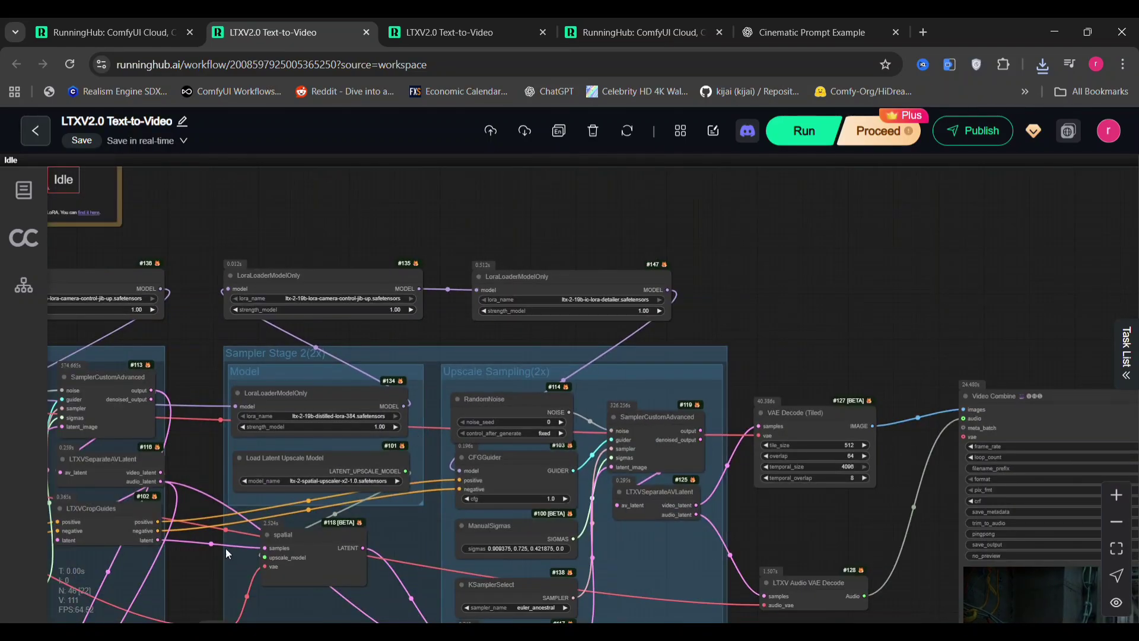
# Bring up the Video Combine preview to watch the glowing-visor woman clip.
pyautogui.moveTo(192, 580); pyautogui.dragTo(241, 173)
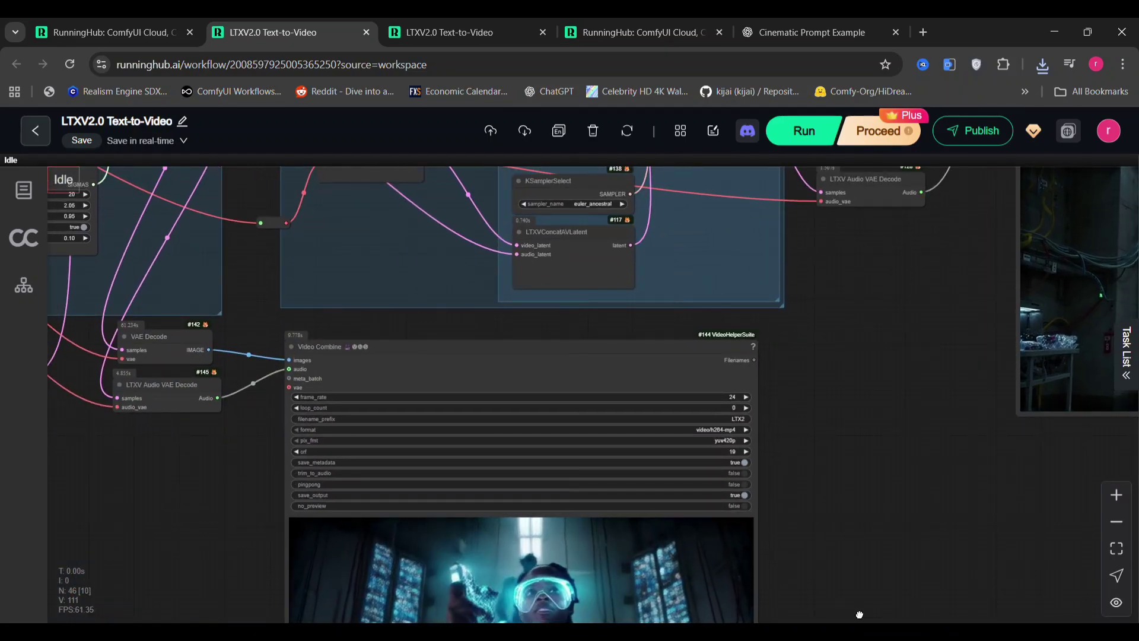
pyautogui.moveTo(851, 606); pyautogui.dragTo(859, 417)
pyautogui.scroll(4, 809, 412)
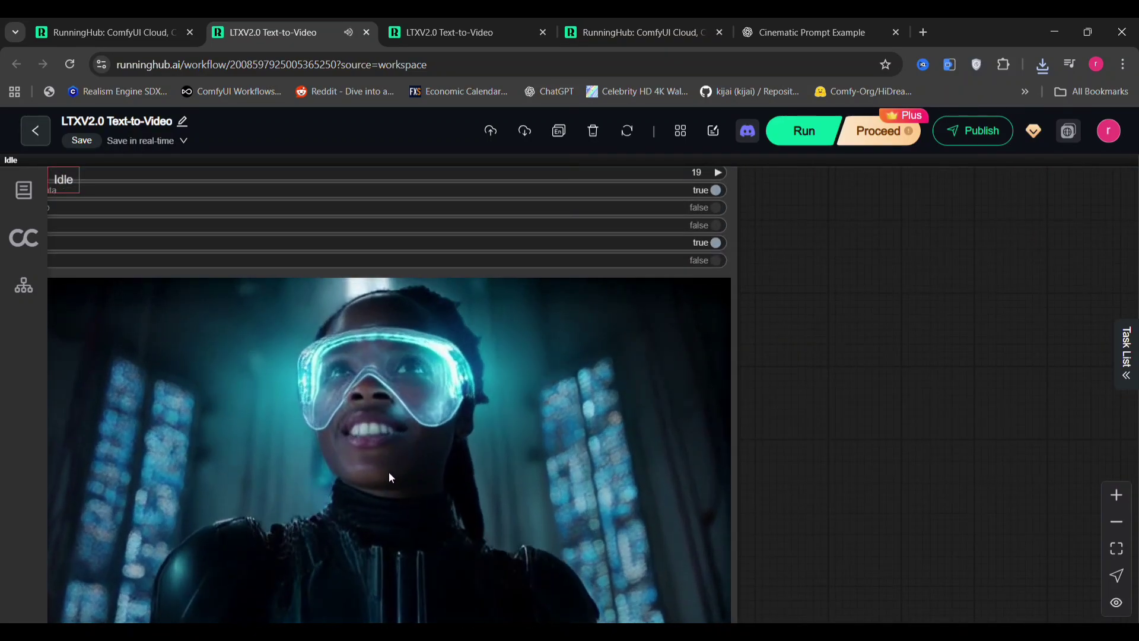
pyautogui.scroll(-4, 871, 376)
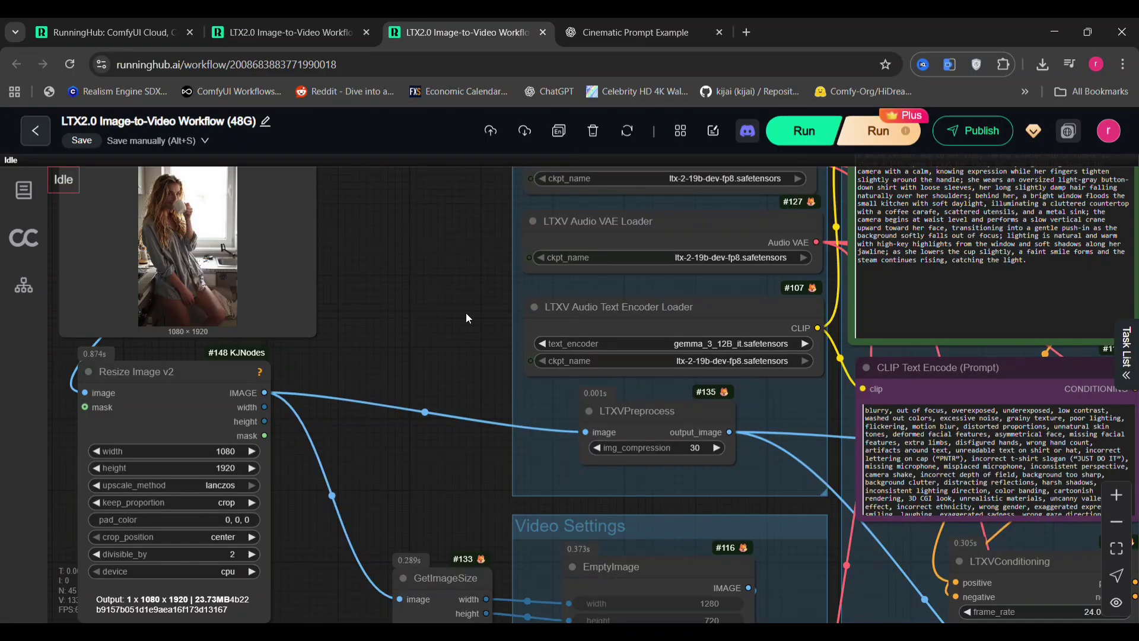
pyautogui.moveTo(379, 269); pyautogui.dragTo(589, 405)
pyautogui.scroll(6, 407, 373)
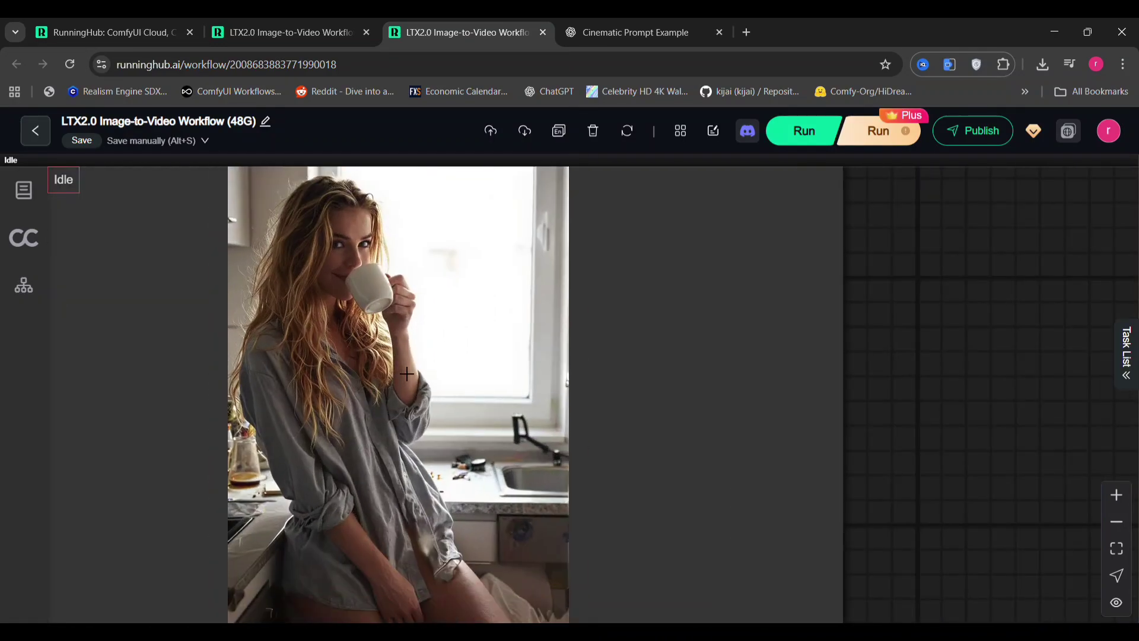
pyautogui.scroll(-6, 578, 411)
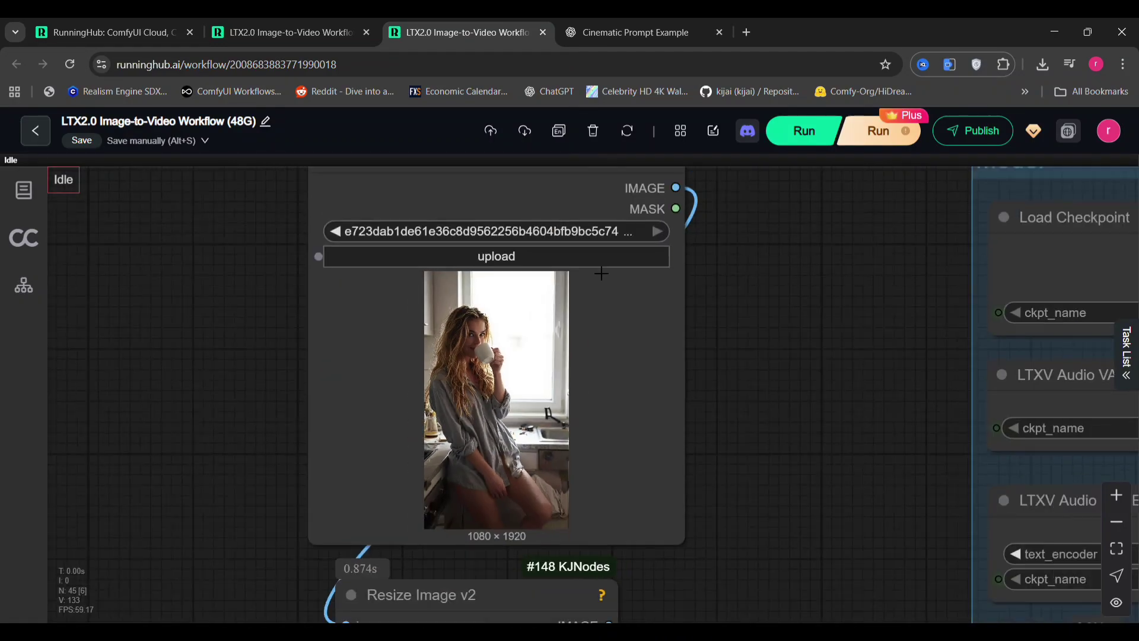
pyautogui.scroll(-3, 774, 314)
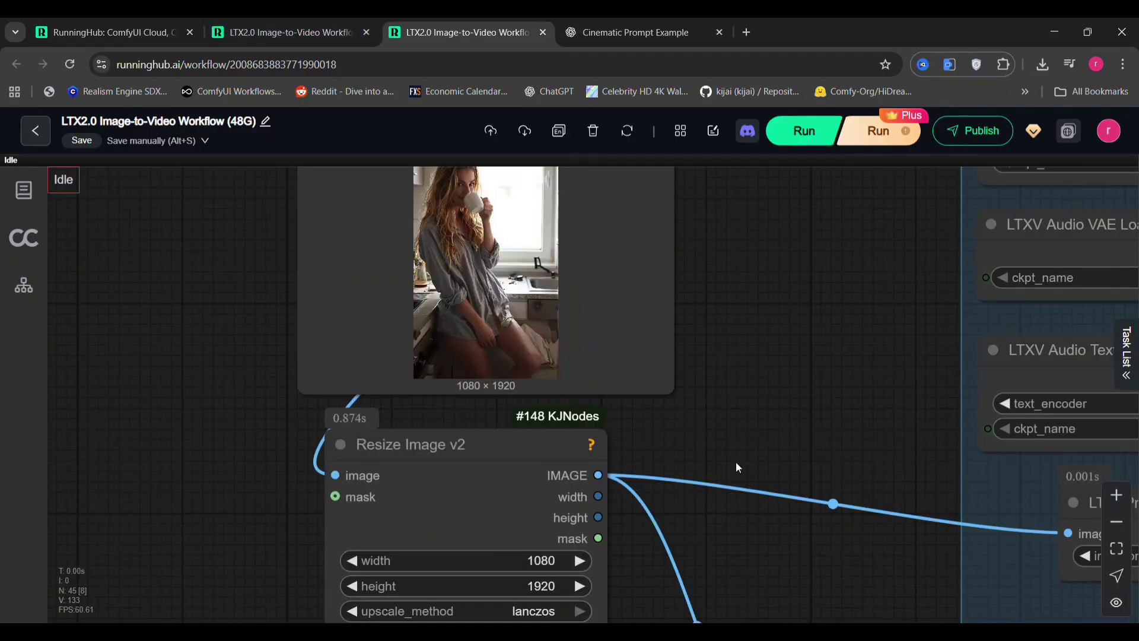
pyautogui.scroll(-8, 736, 461)
pyautogui.moveTo(735, 461); pyautogui.dragTo(504, 307)
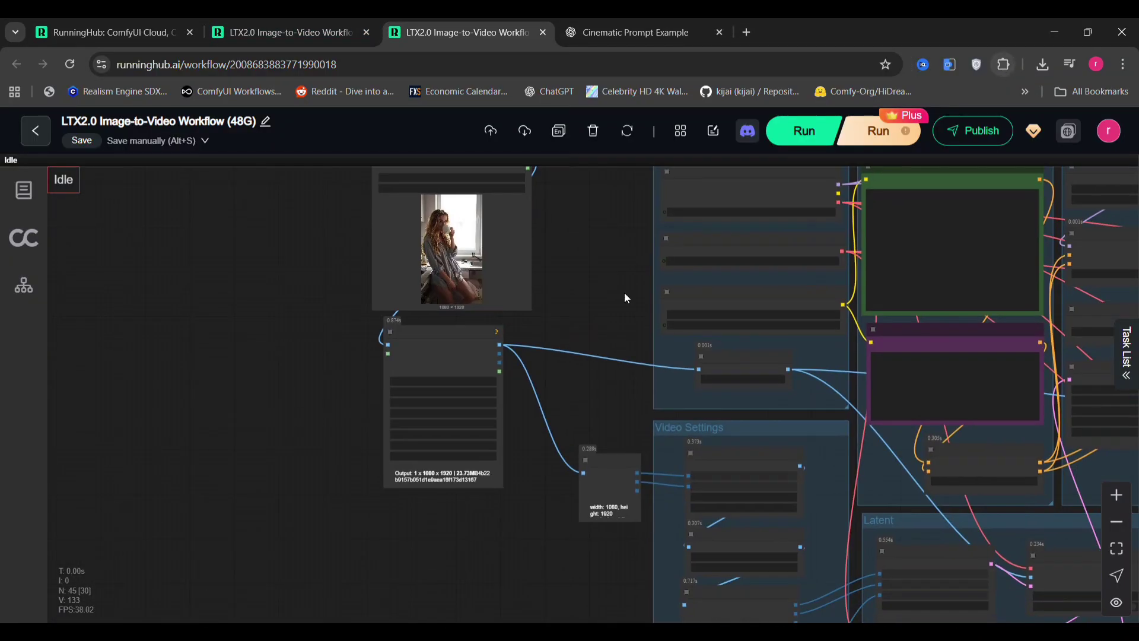
pyautogui.scroll(3, 617, 302)
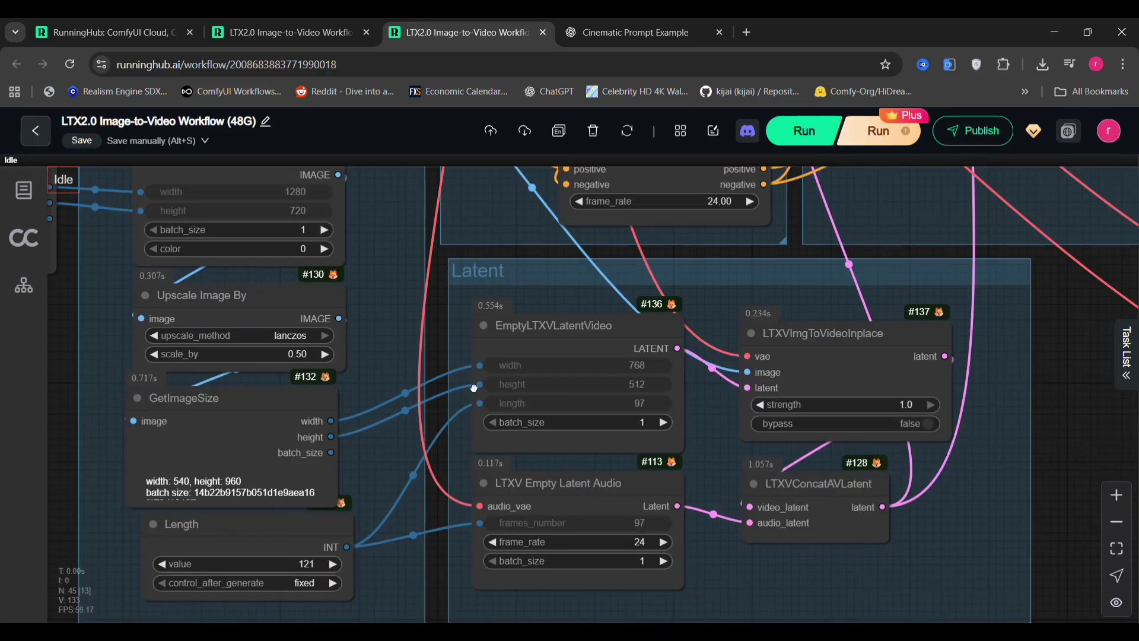
pyautogui.moveTo(474, 388); pyautogui.dragTo(601, 453)
pyautogui.moveTo(883, 254); pyautogui.dragTo(878, 421)
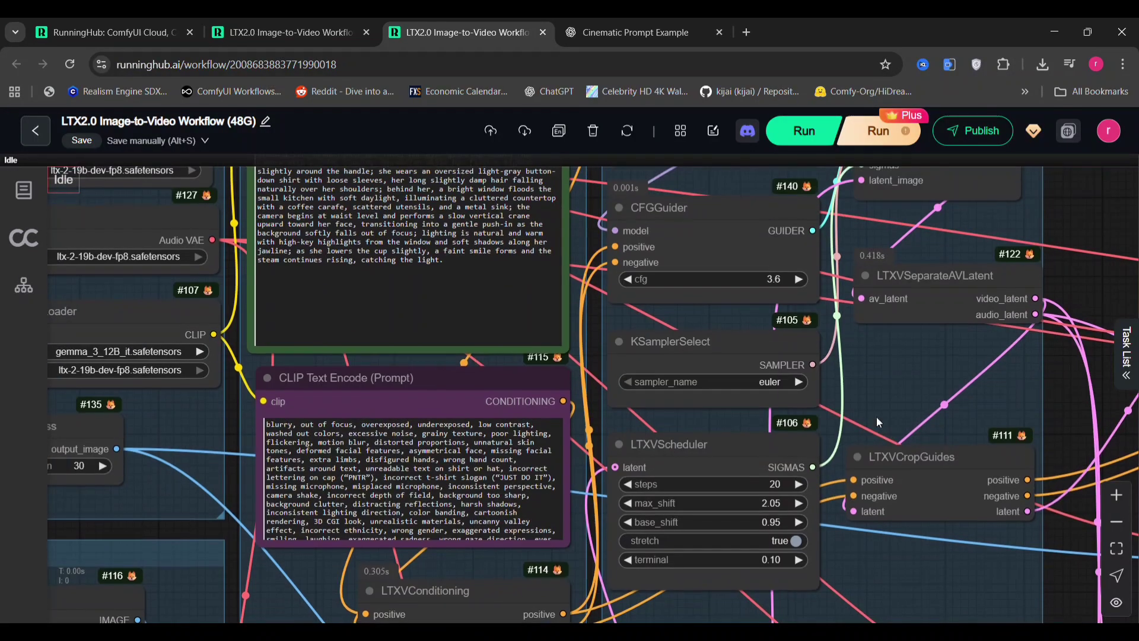
pyautogui.moveTo(713, 372); pyautogui.dragTo(865, 503)
pyautogui.scroll(4, 717, 315)
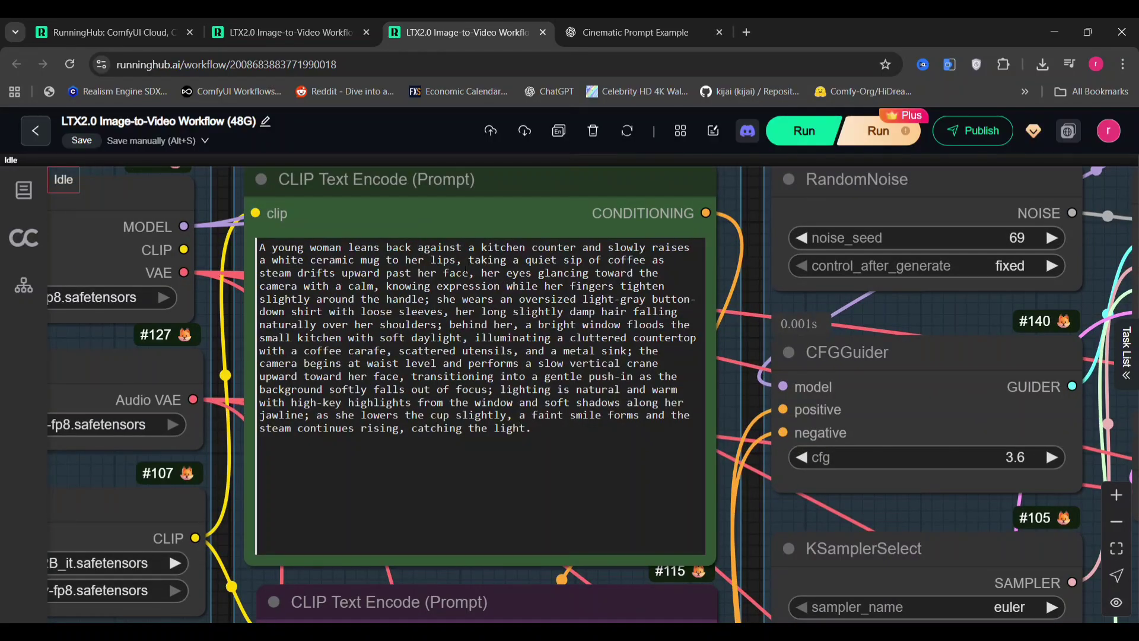
pyautogui.moveTo(456, 311); pyautogui.dragTo(627, 312)
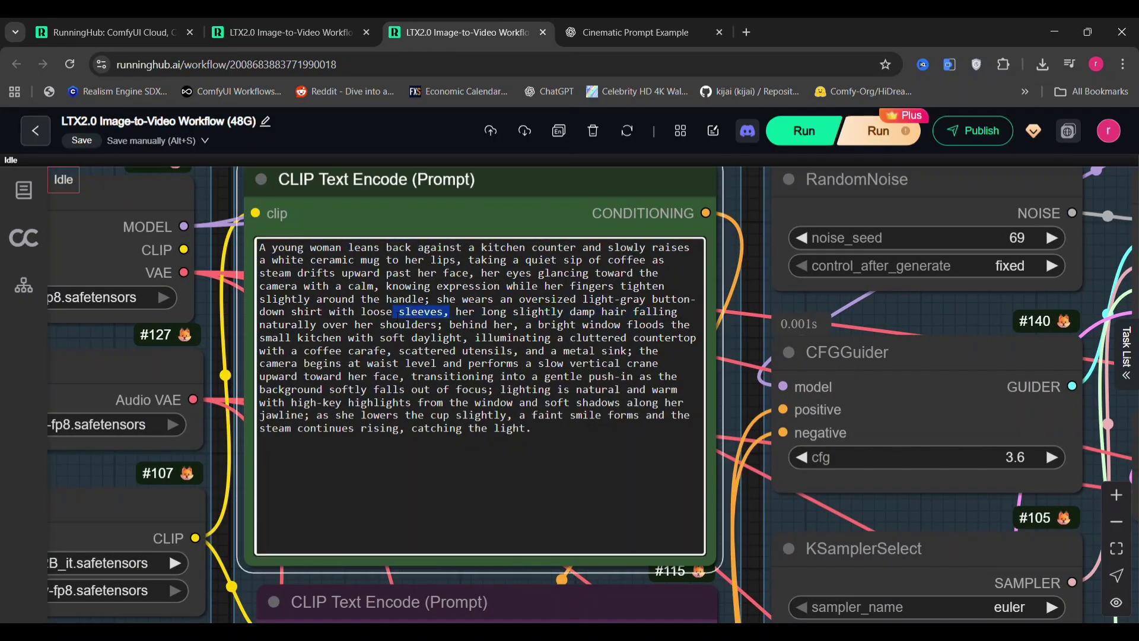
pyautogui.scroll(-2, 913, 355)
pyautogui.moveTo(913, 355); pyautogui.dragTo(688, 190)
# Zoom and pan to the image-to-video output video preview.
pyautogui.scroll(-5, 731, 457)
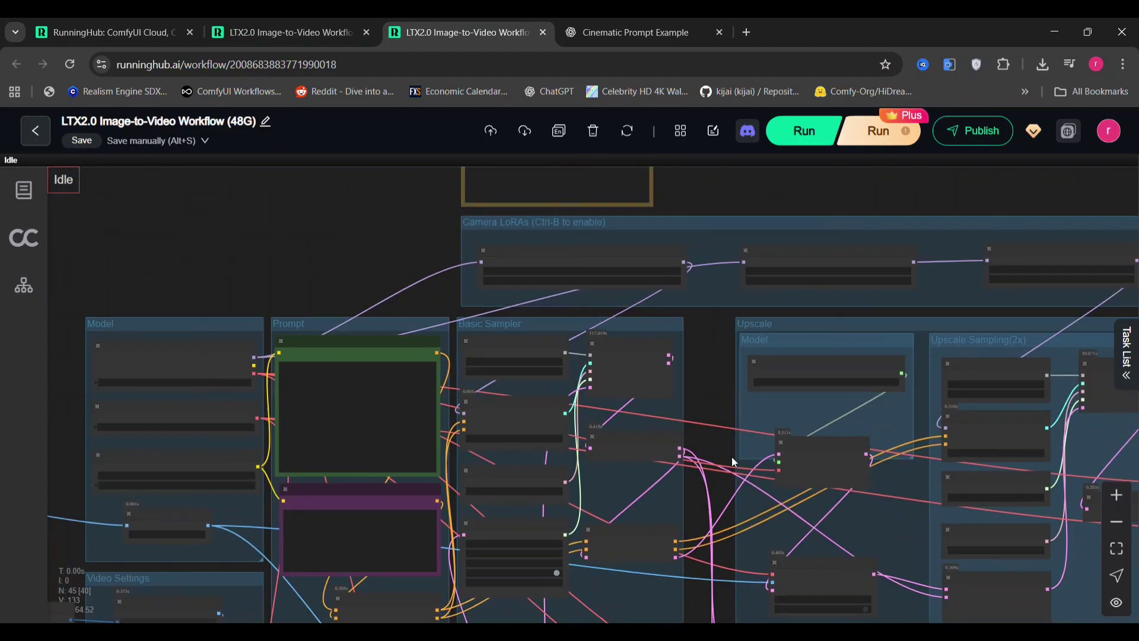
pyautogui.moveTo(712, 531); pyautogui.dragTo(516, 320)
pyautogui.scroll(5, 509, 305)
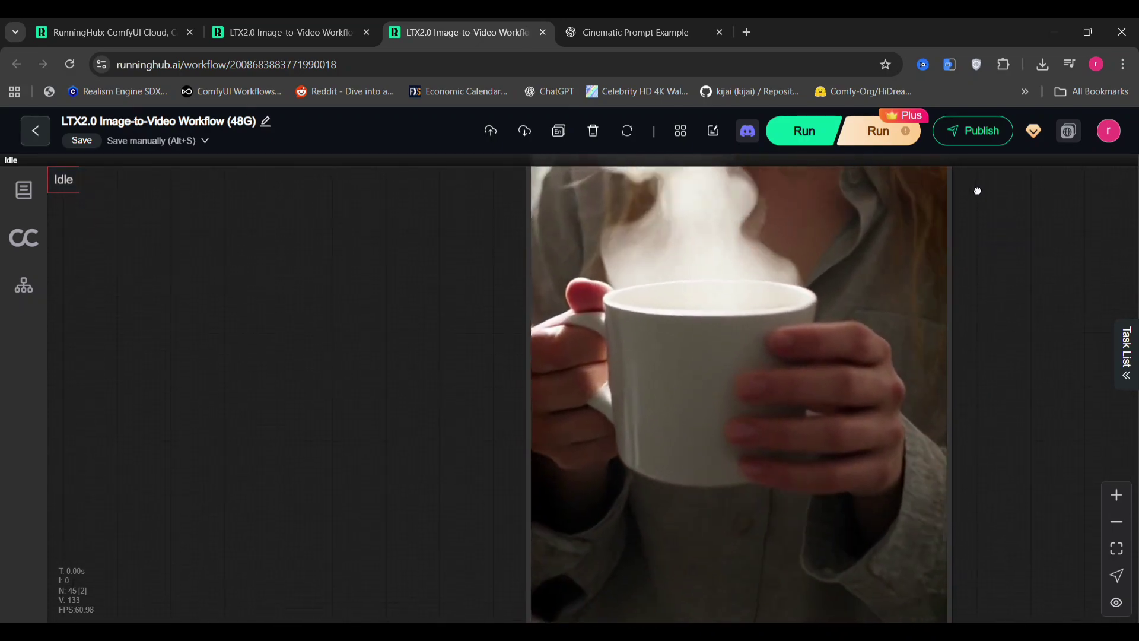
pyautogui.moveTo(968, 260); pyautogui.dragTo(671, 521)
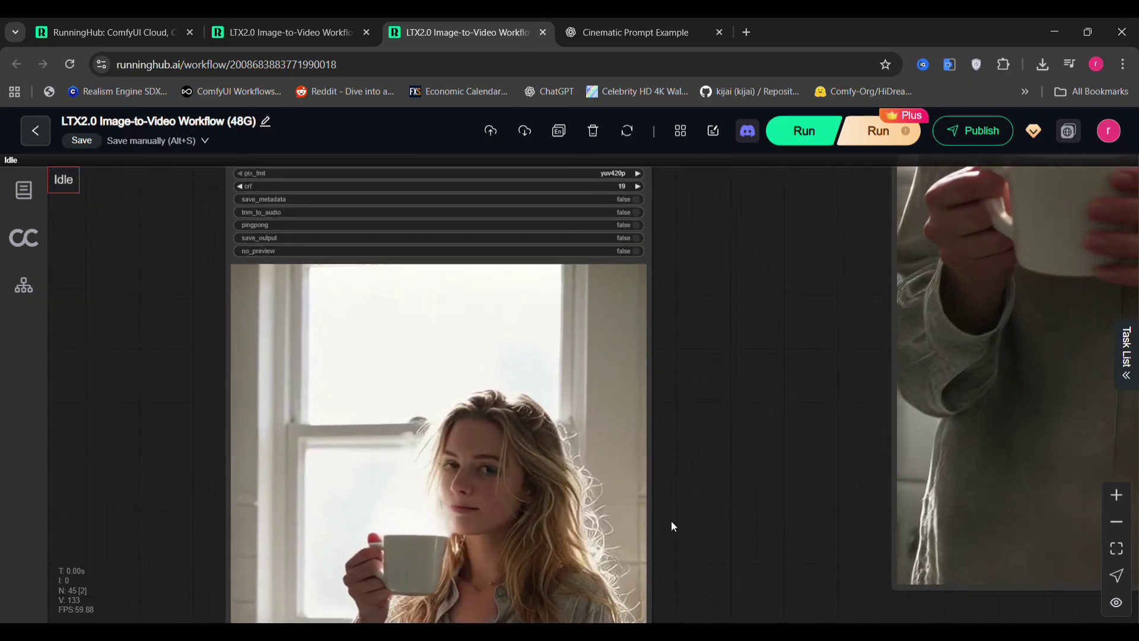
pyautogui.scroll(-5, 801, 235)
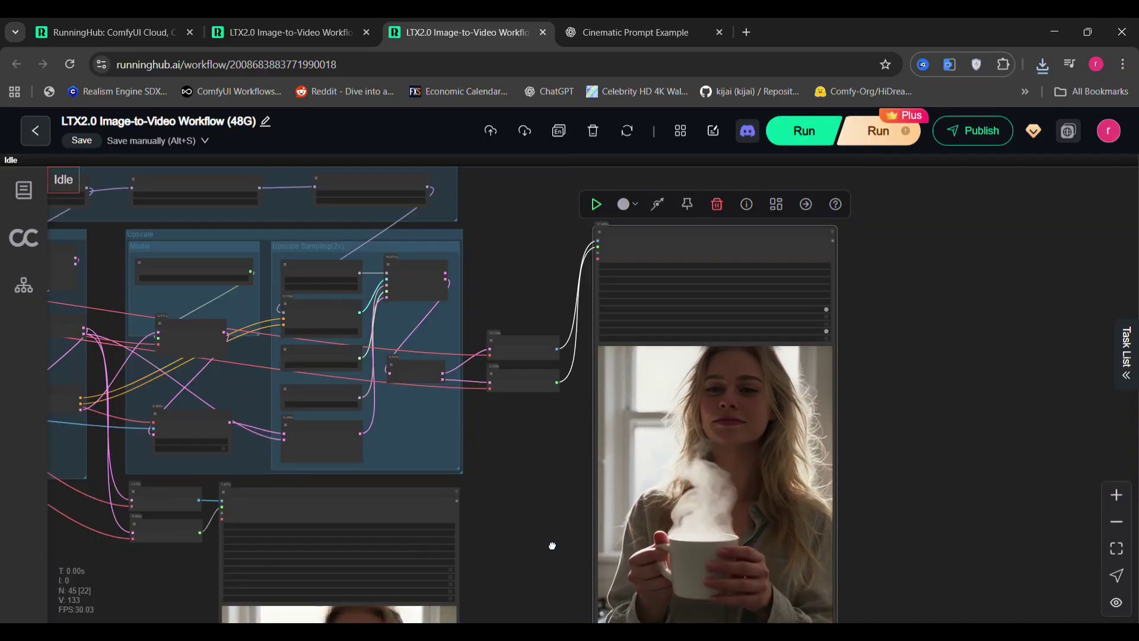
pyautogui.moveTo(551, 541); pyautogui.dragTo(193, 418)
pyautogui.scroll(3, 173, 418)
# Download the steaming-mug clip via the node's Save preview option.
pyautogui.rightClick(393, 416)
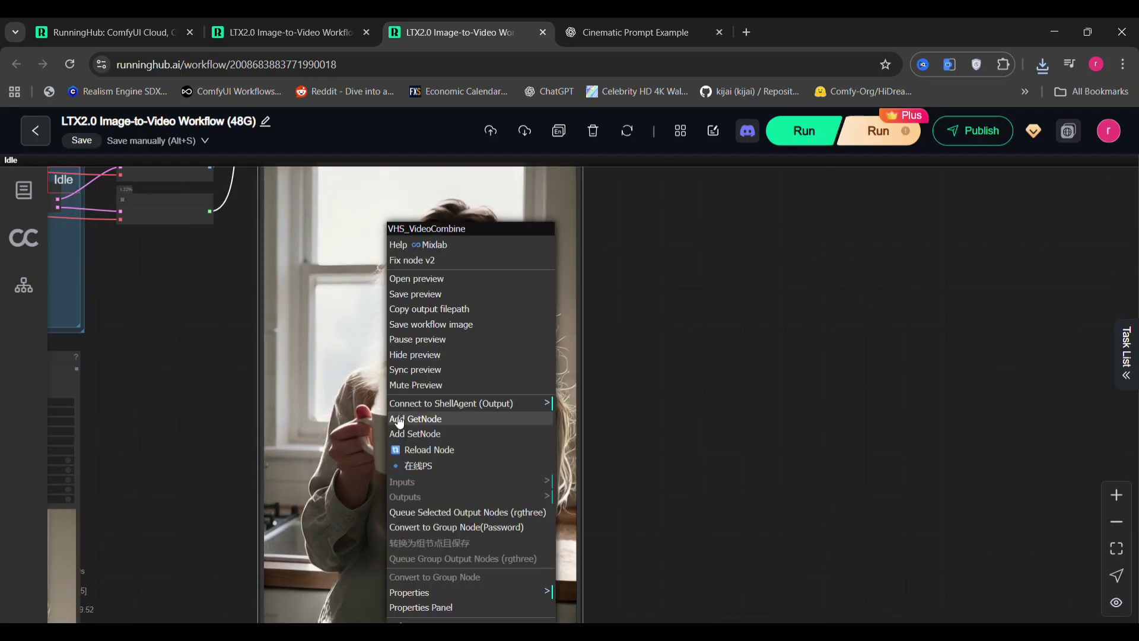
pyautogui.click(415, 293)
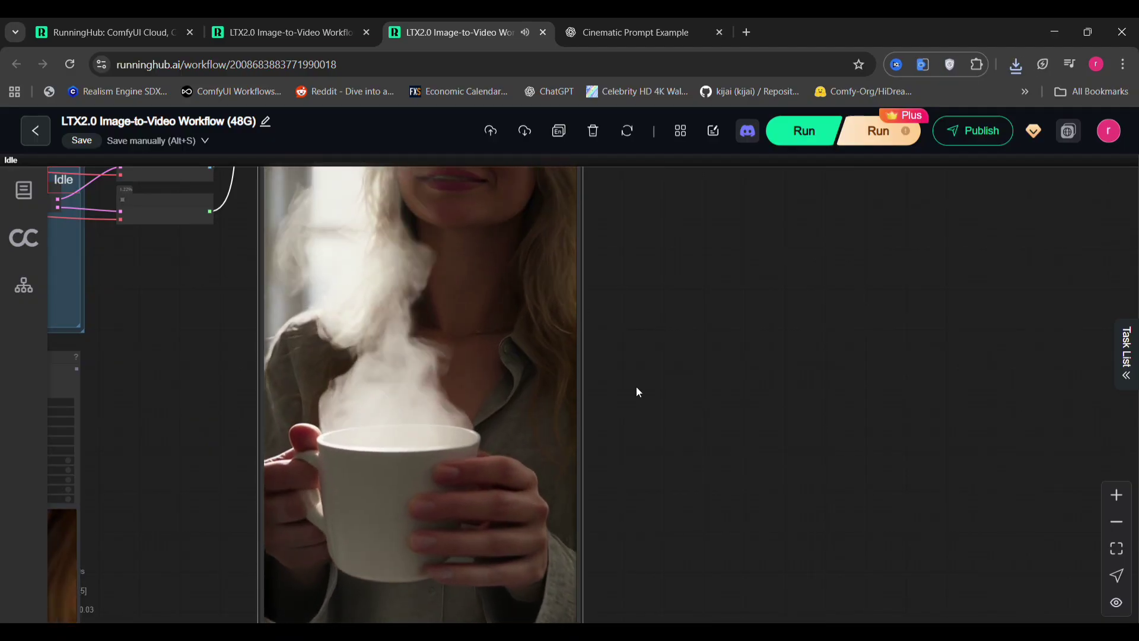
pyautogui.rightClick(398, 421)
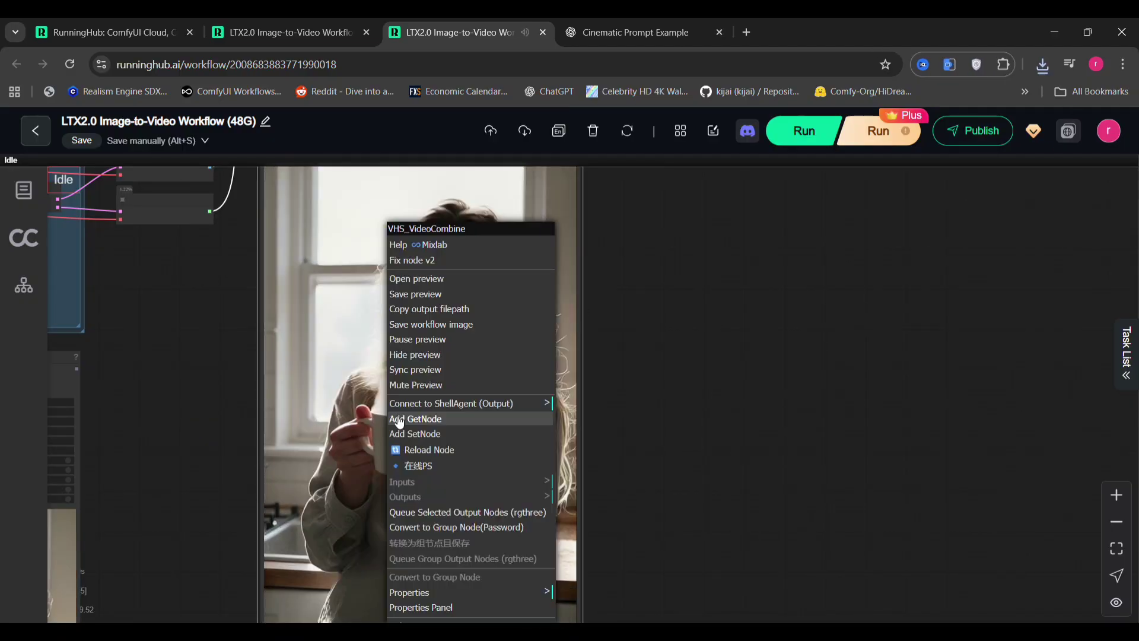